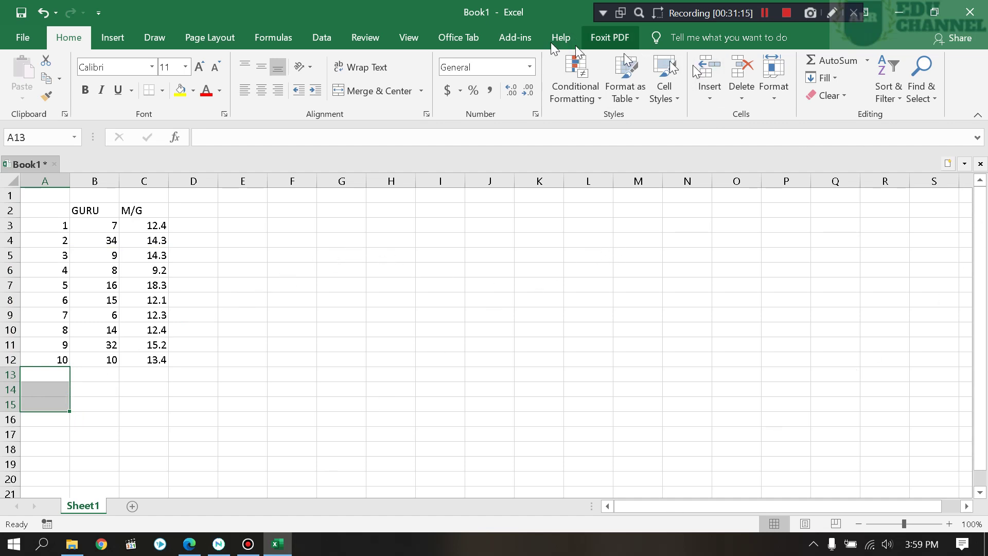
Start a Correlation data analysis with B3:C12, the GURU and M/G values, as the input range grouped by columns.
click(322, 37)
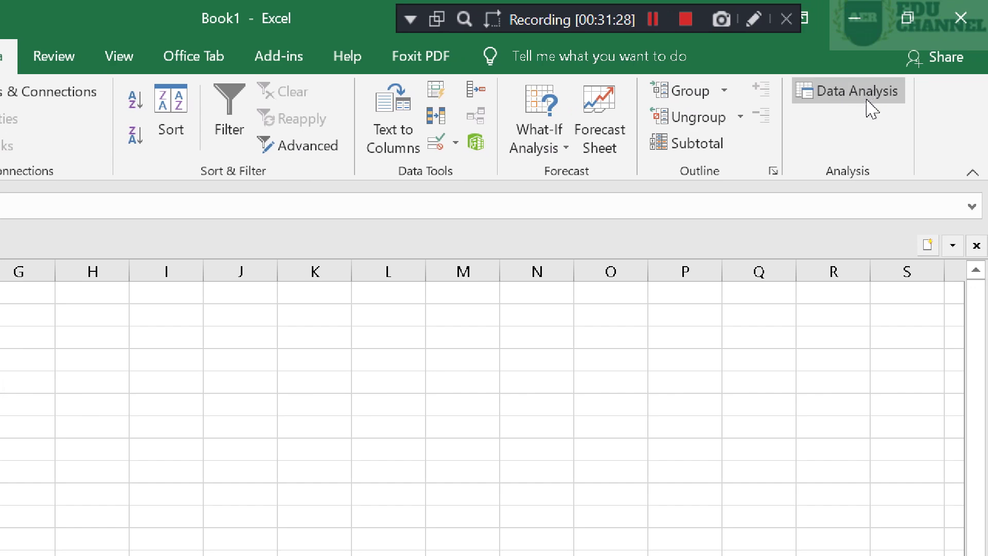
click(862, 93)
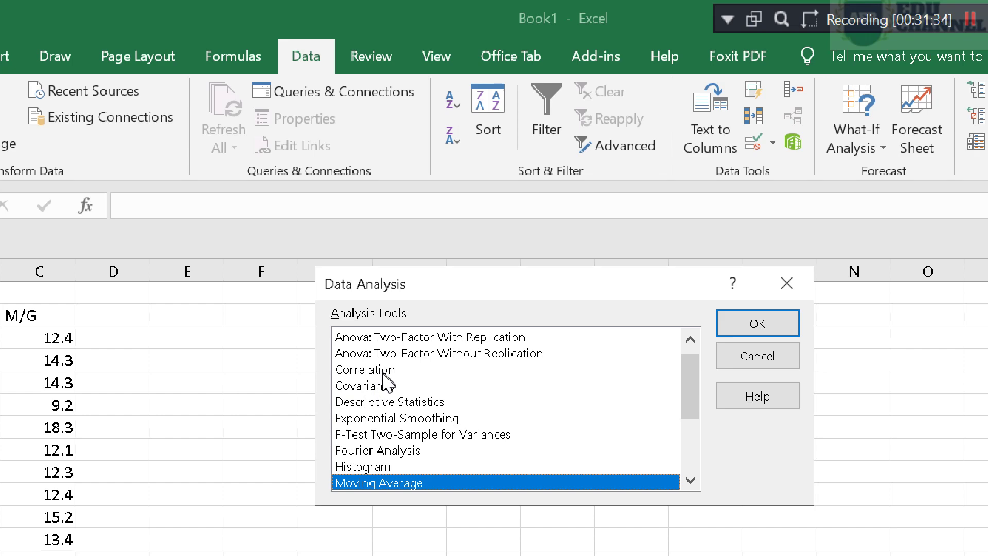
scroll(385, 383, down, 2)
scroll(386, 394, down, 1)
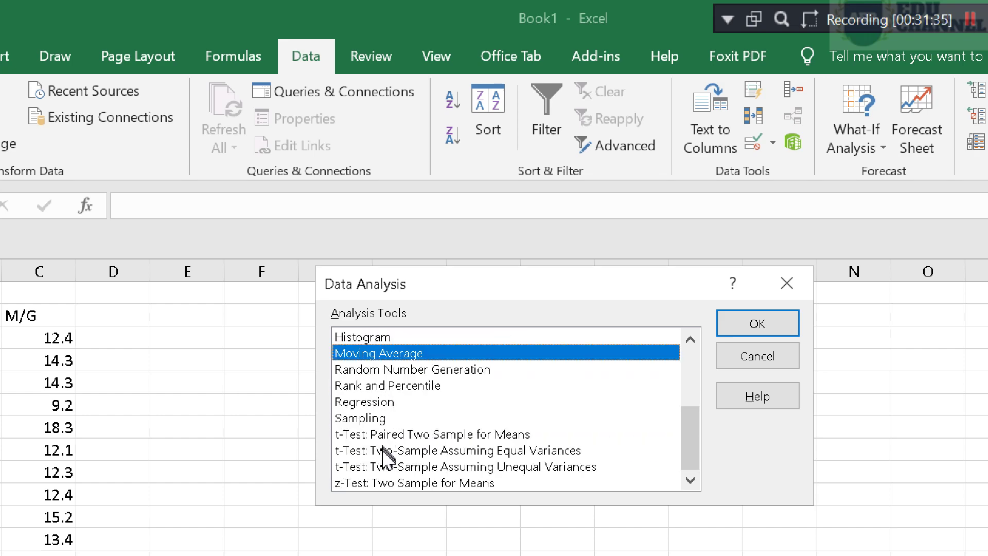
scroll(383, 456, up, 2)
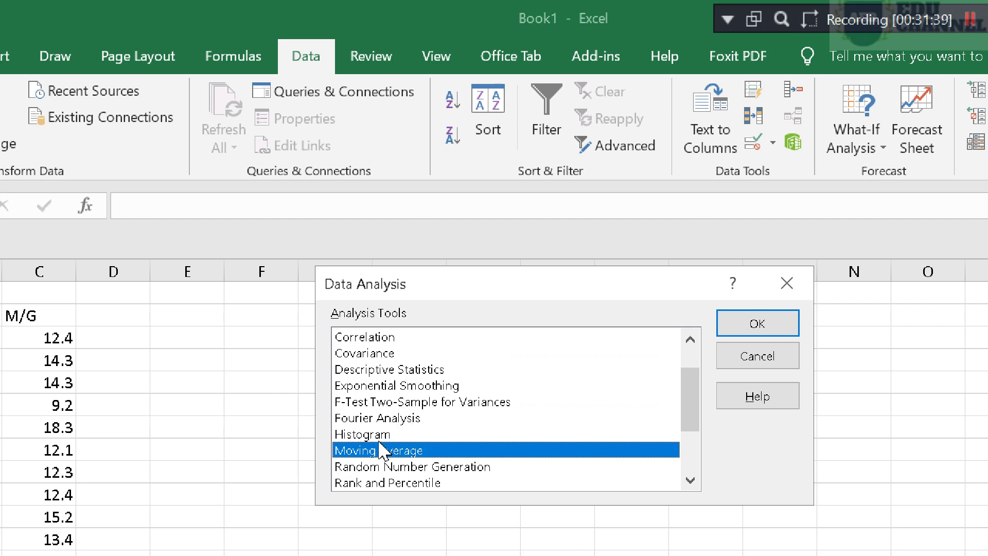
click(382, 339)
click(741, 329)
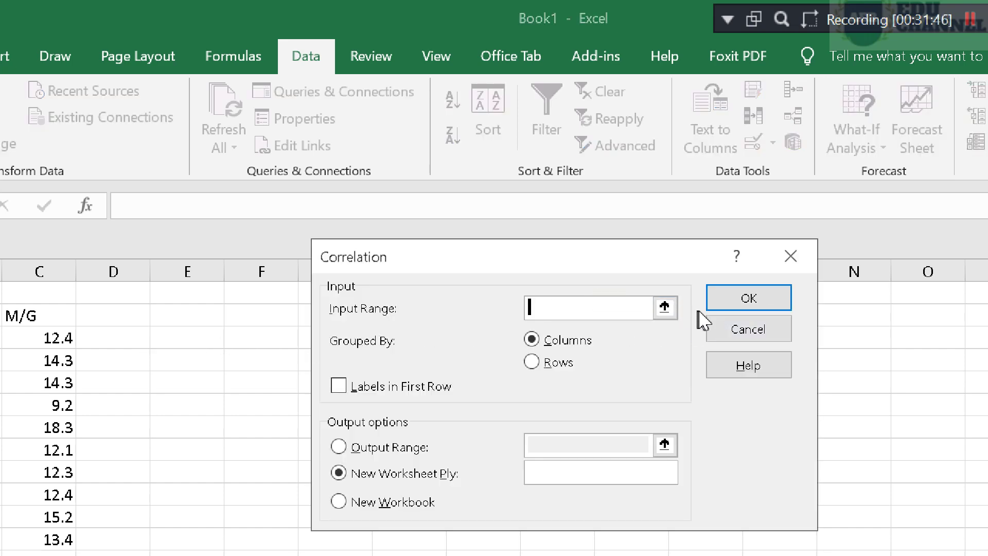
click(666, 310)
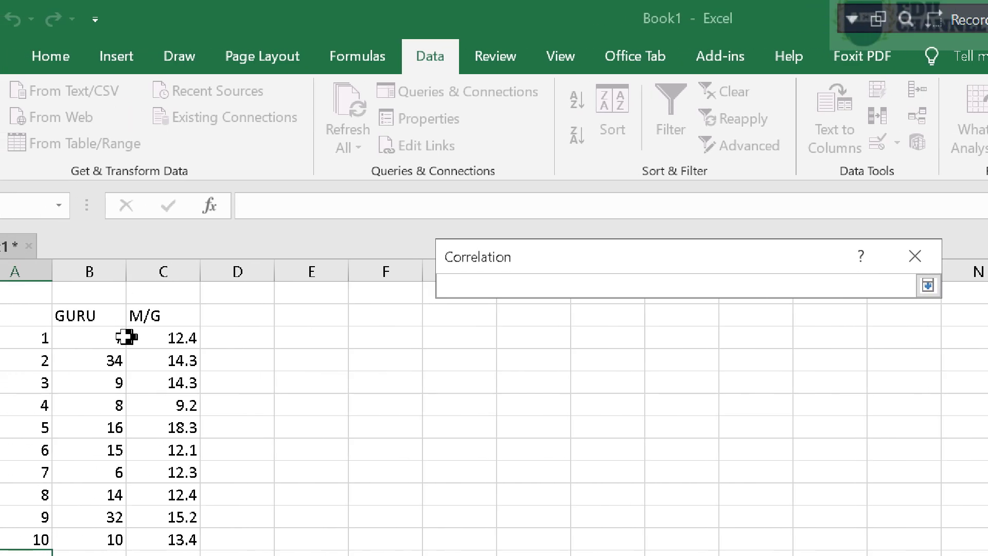
drag(109, 337, 160, 532)
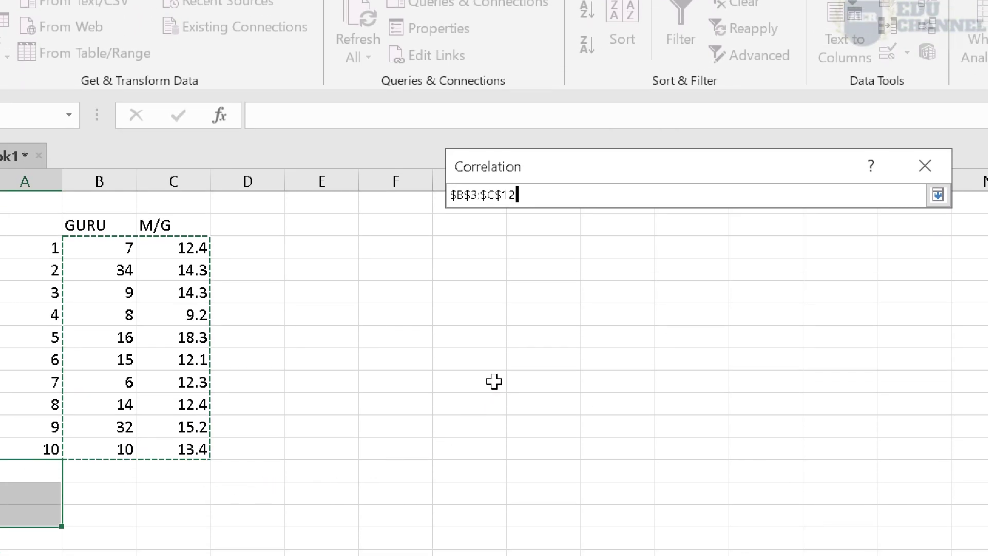
click(146, 259)
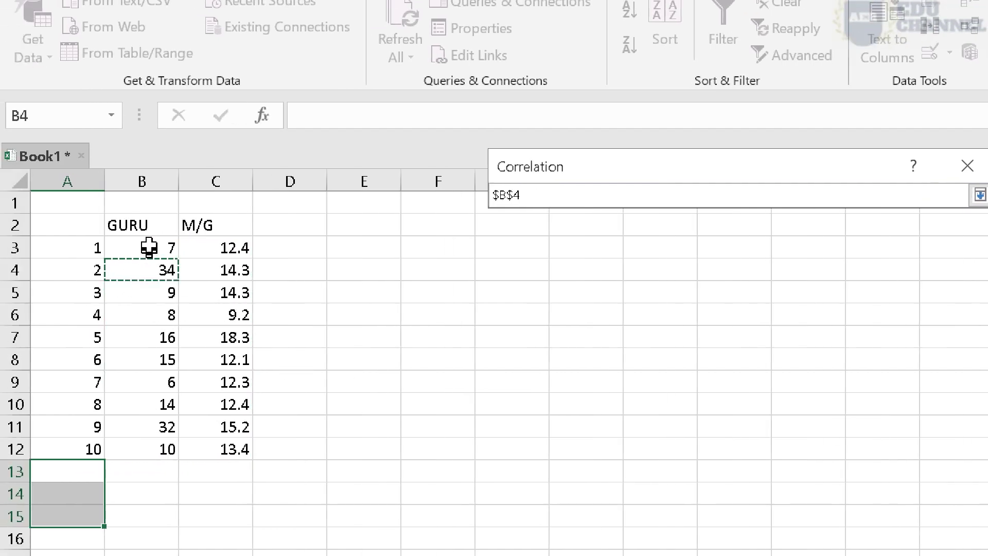
drag(148, 247, 217, 454)
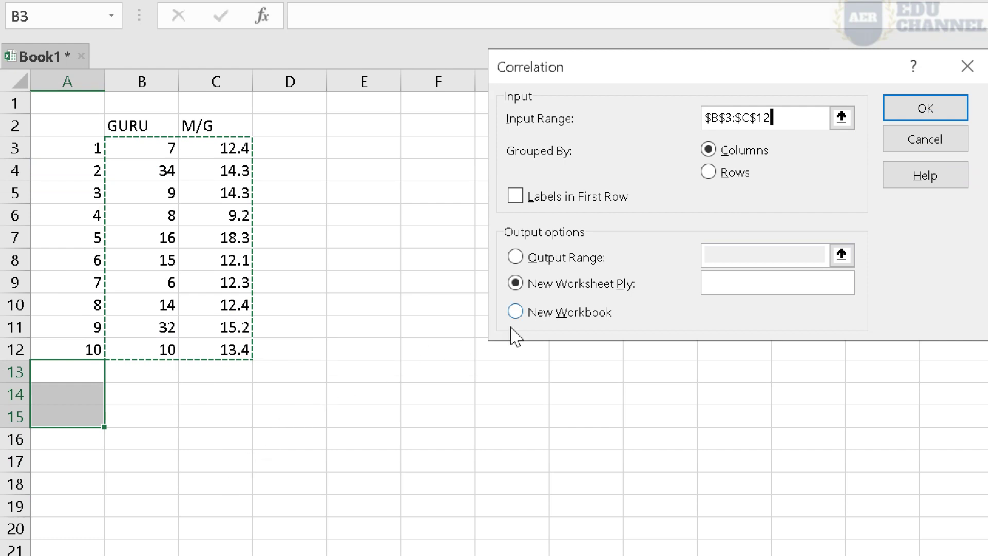
Set the correlation output range to E4:F9 on the current sheet and run the analysis.
click(572, 266)
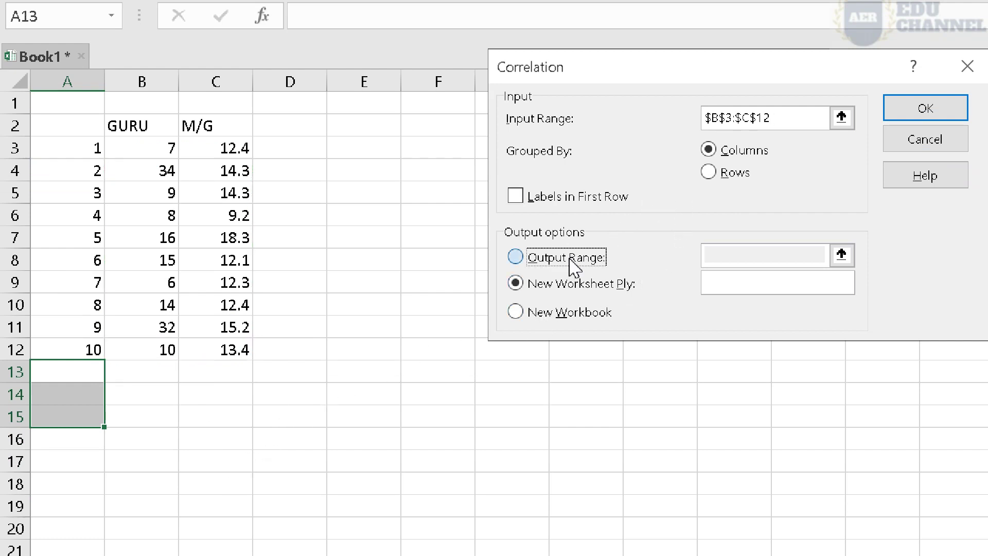
click(836, 249)
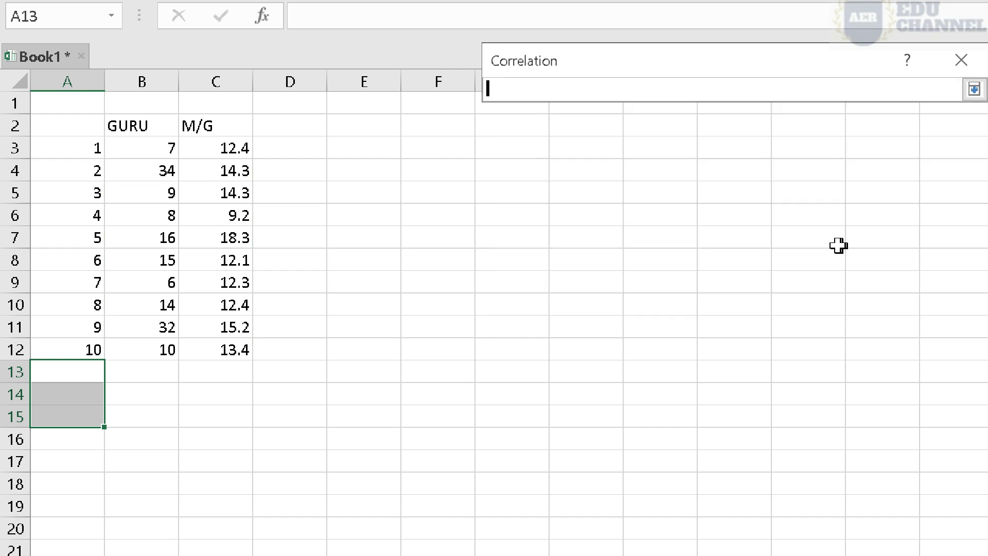
drag(327, 161, 422, 271)
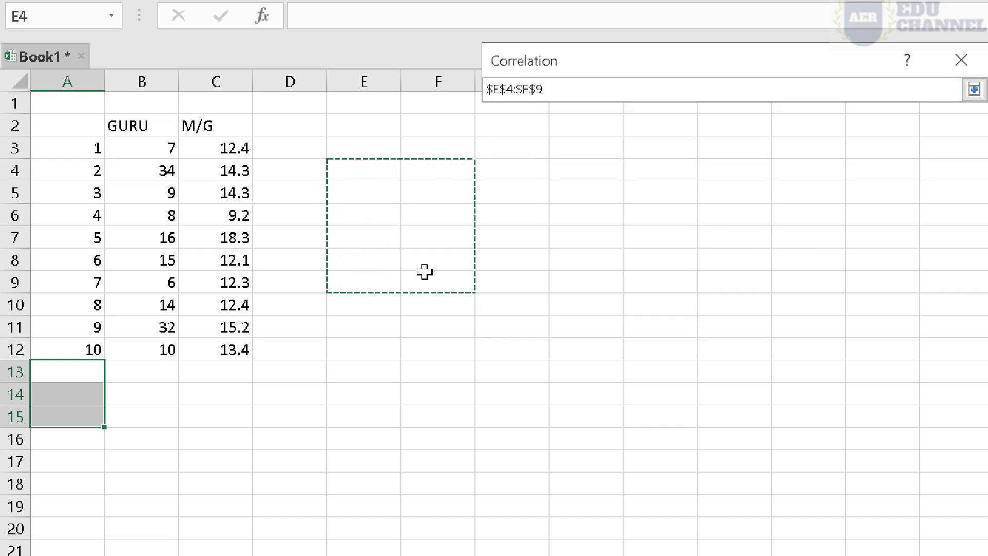
key(Return)
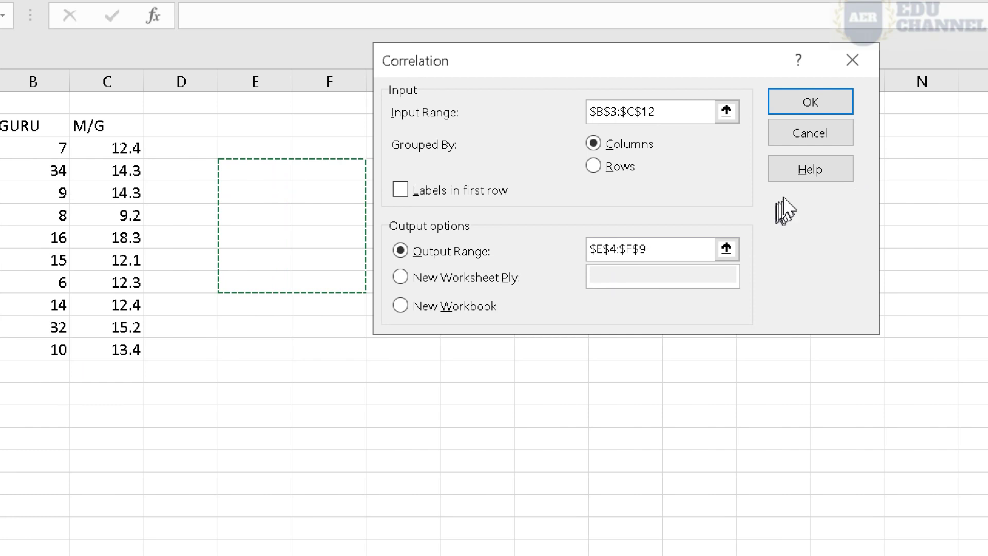
click(828, 105)
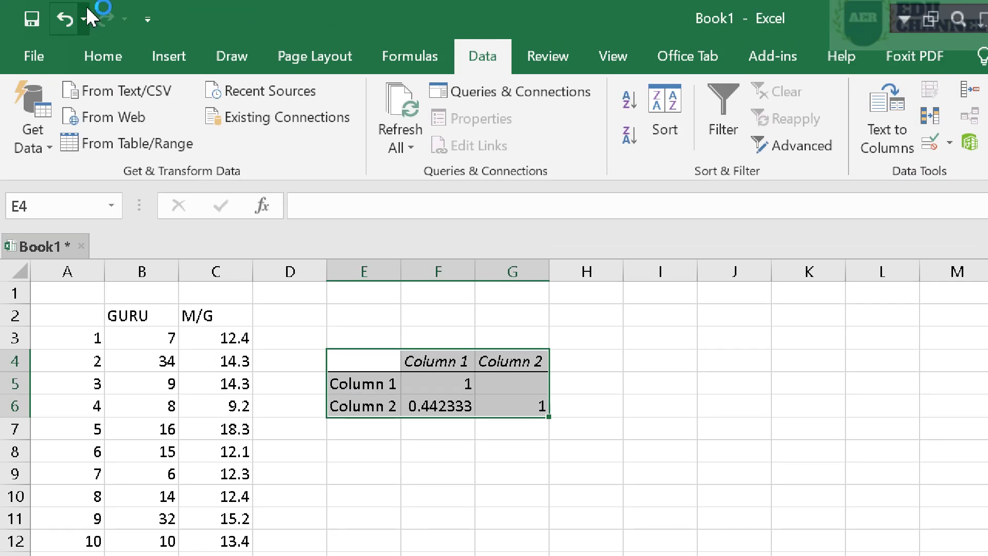
Undo the last change to the correlation table and clear the contents of E4:G7.
click(64, 20)
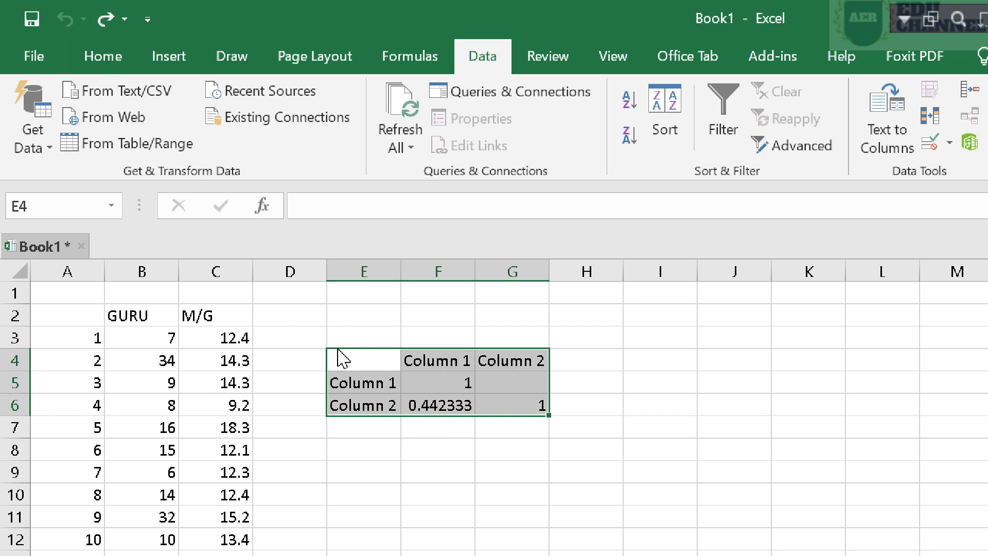
drag(343, 368, 531, 419)
key(Delete)
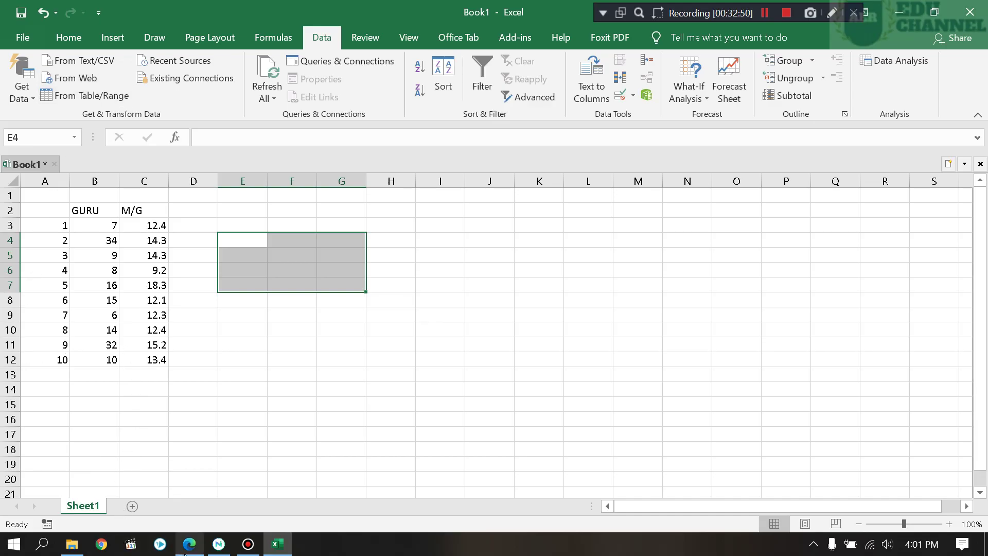
Switch to the Edge browser and search the web in a new tab for "GAMBAR SCATTER PLOT PAKAI EXCEL".
click(190, 544)
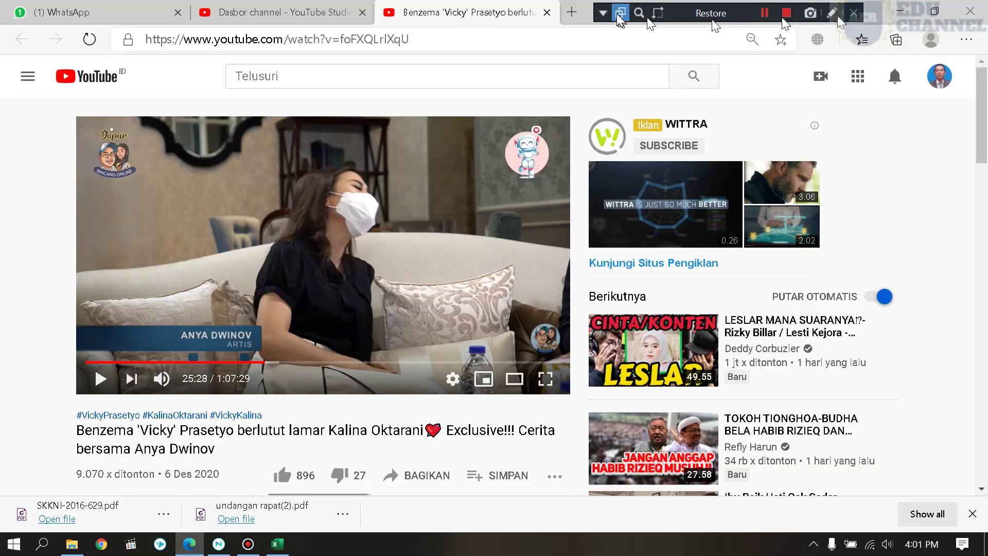
click(571, 12)
click(309, 148)
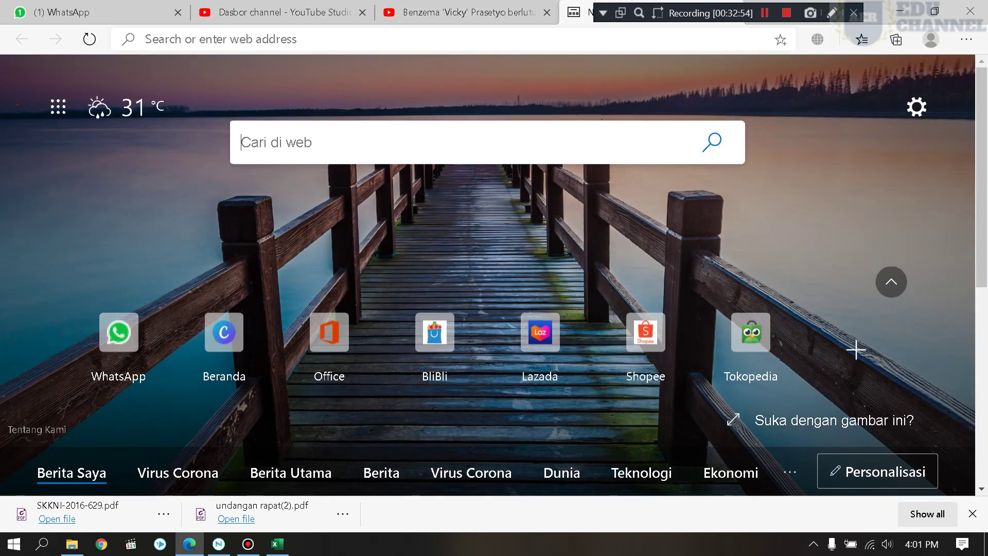
text(GAMB)
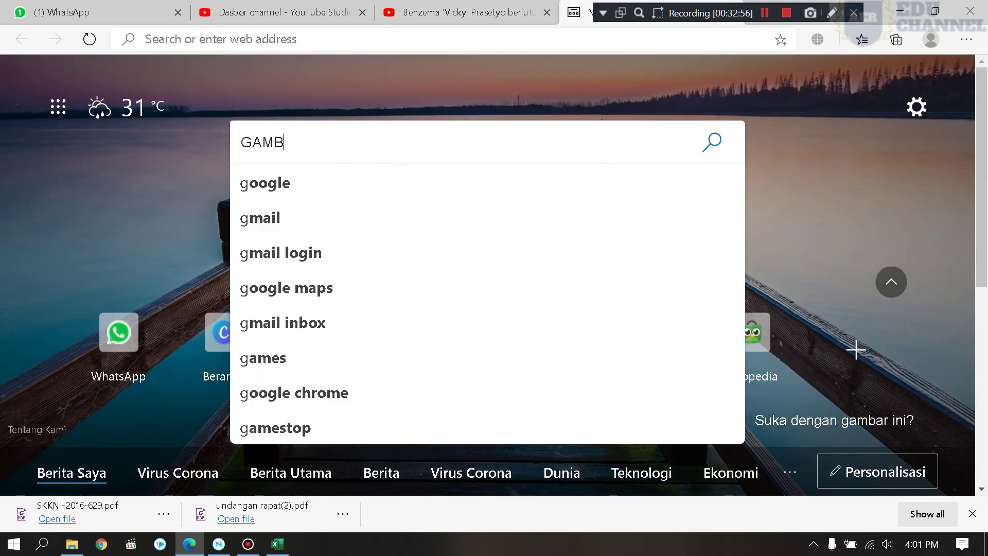
text(AR SC)
key(BackSpace)
text(S)
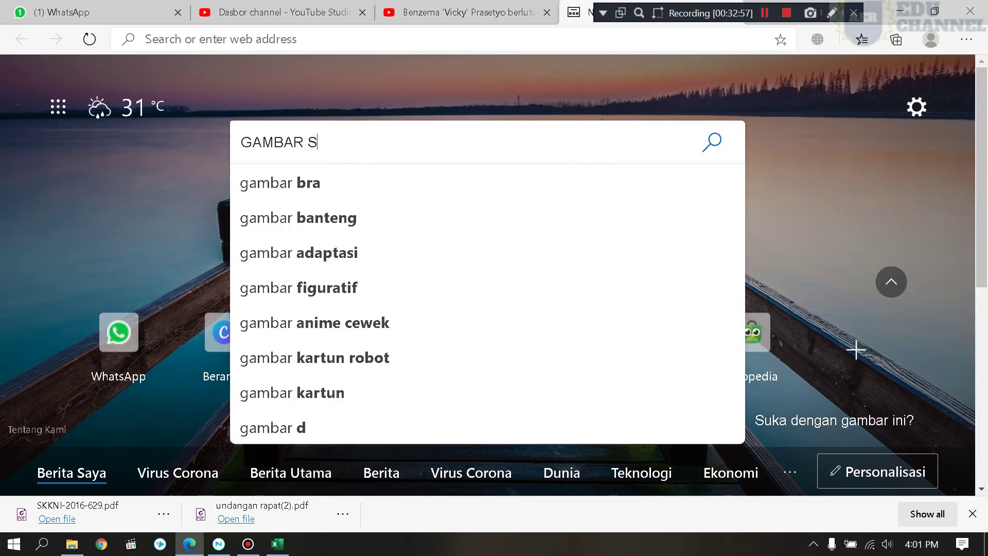
text(CATTER PLOT PAKAI EXCEL)
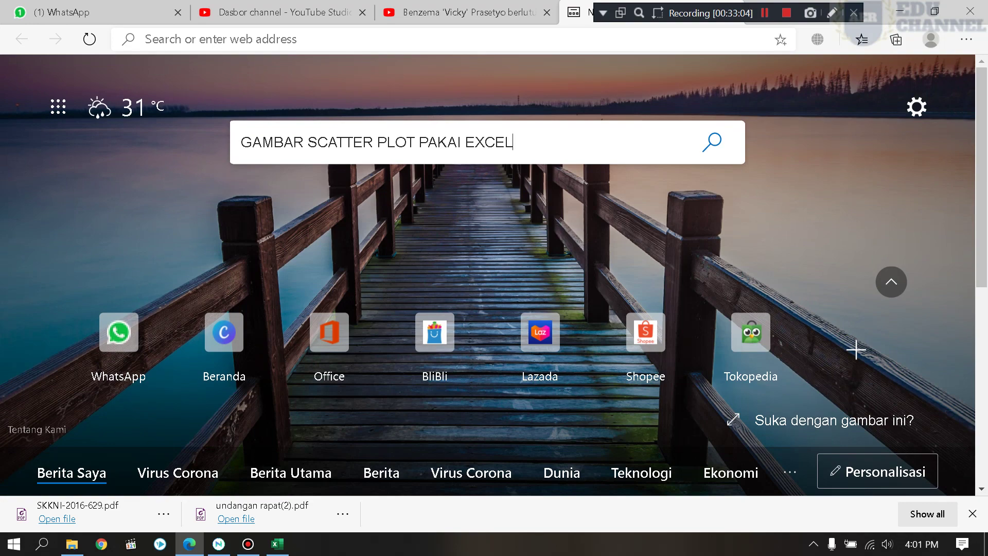
key(Return)
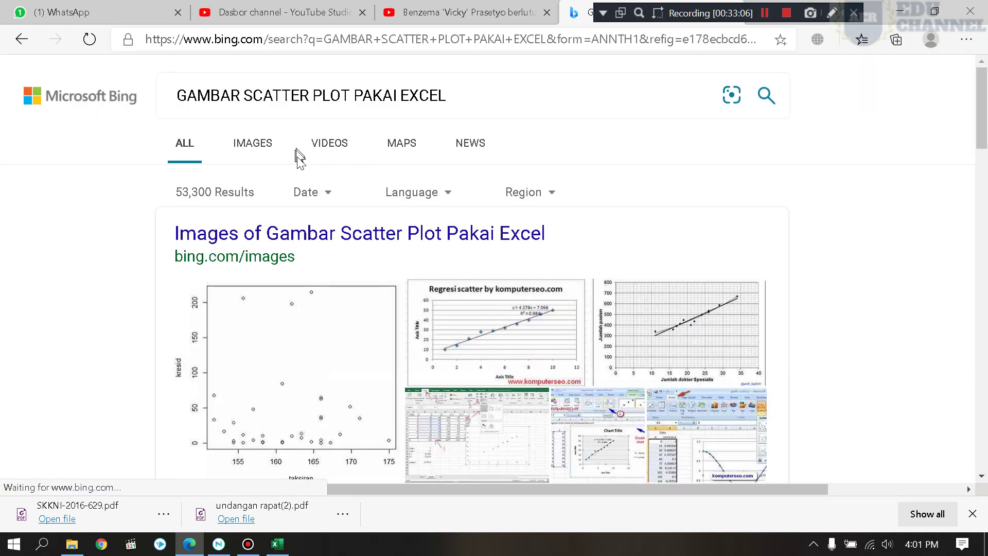
Open the cahngrupit.com result on making a scatter (X,Y) diagram in a new tab, check the page and close it.
scroll(320, 216, down, 1)
scroll(320, 216, down, 3)
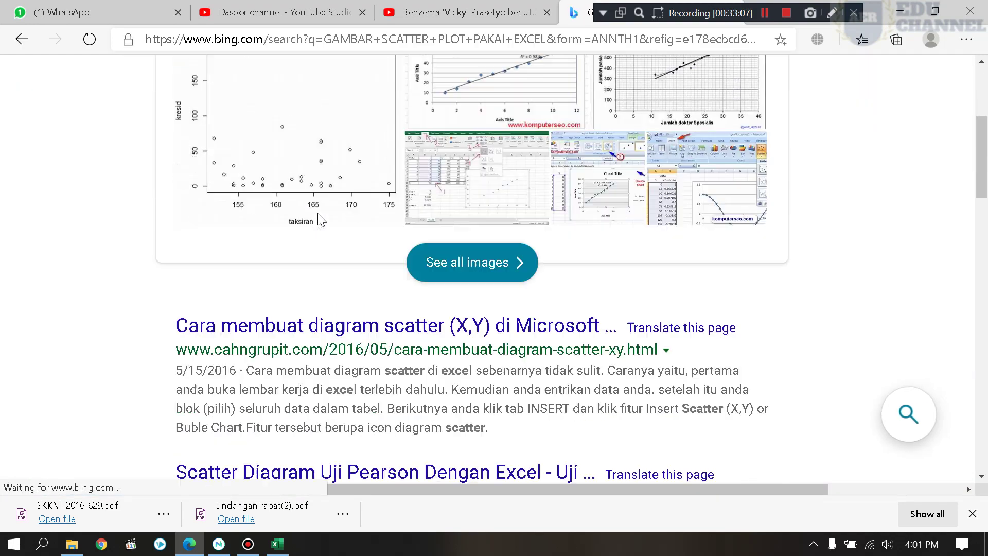
right_click(329, 328)
click(435, 115)
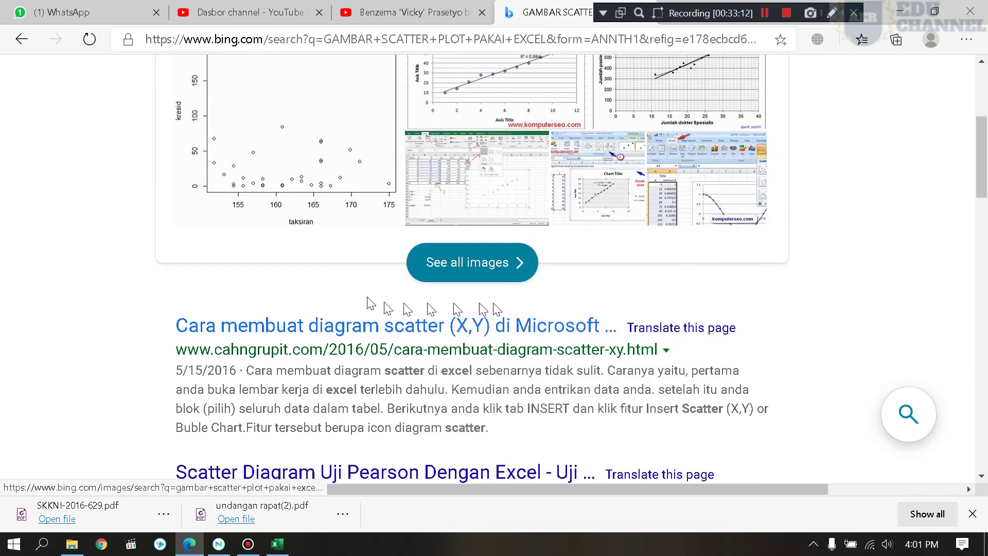
key(ctrl+Tab)
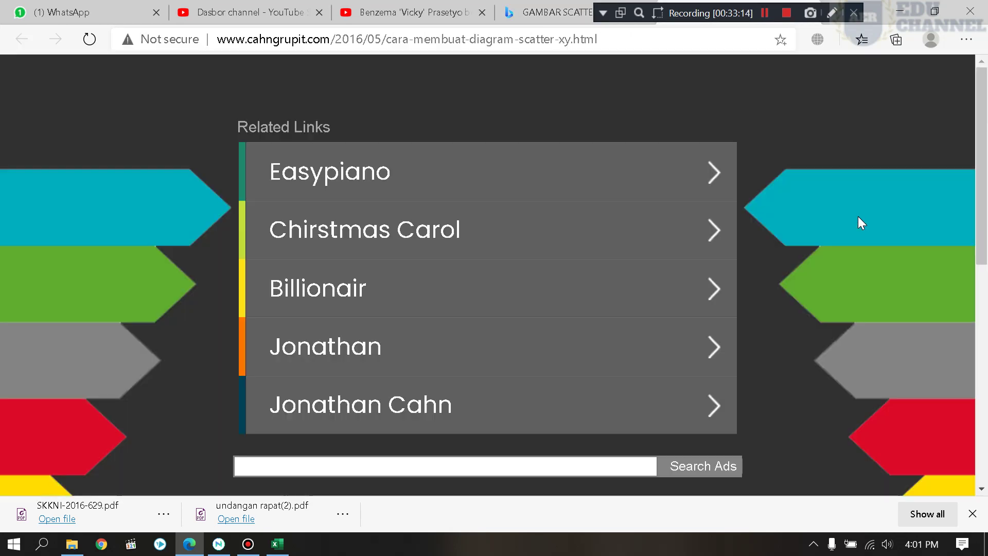
key(ctrl+w)
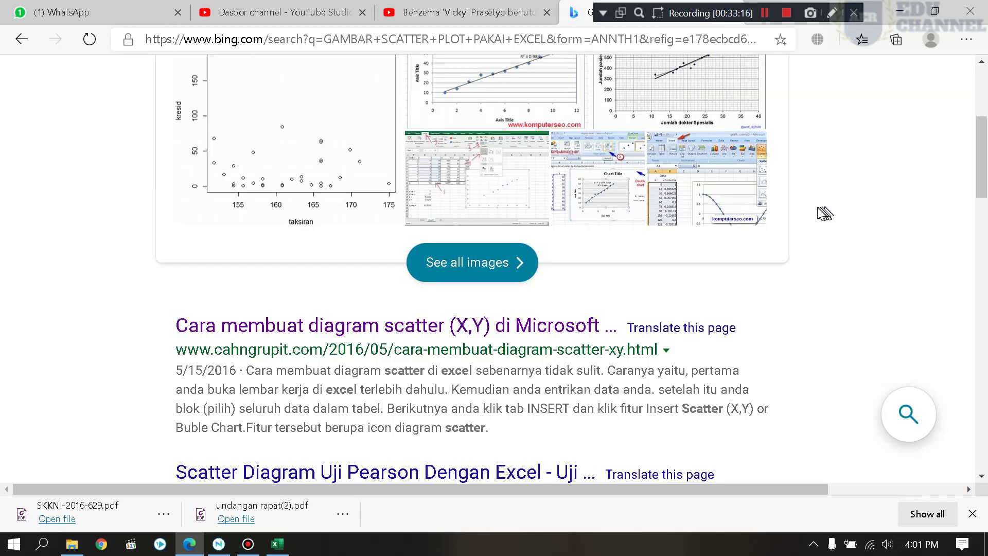
Open the "Cara Membuat Grafik X Y Di Excel" result in a new tab and examine the article's chart examples.
scroll(423, 371, down, 3)
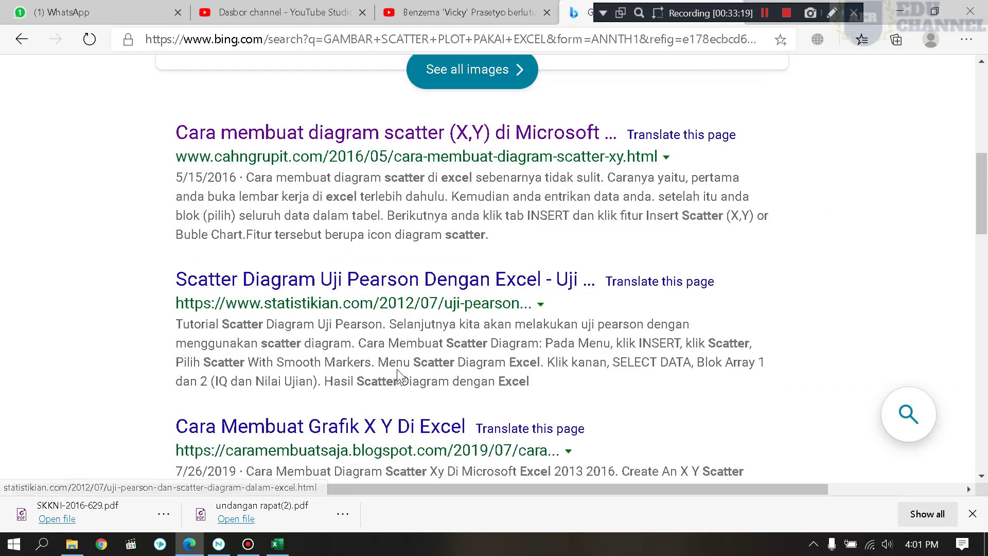
right_click(370, 423)
click(475, 206)
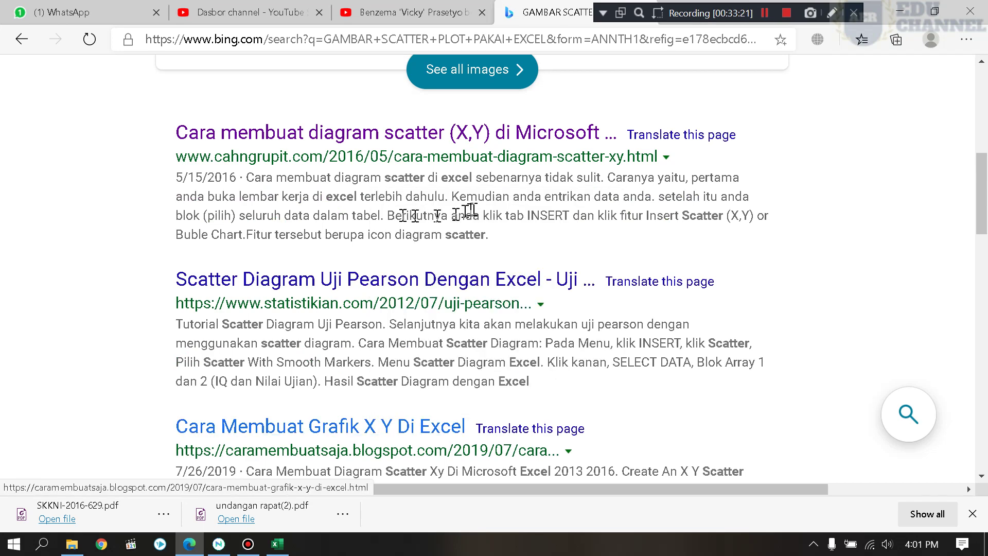
key(ctrl+Tab)
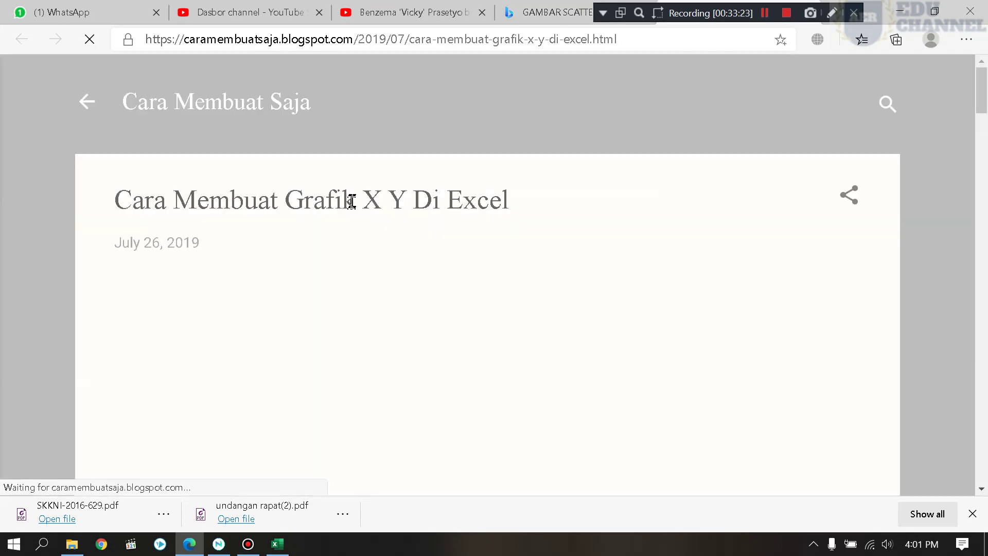
scroll(327, 233, down, 10)
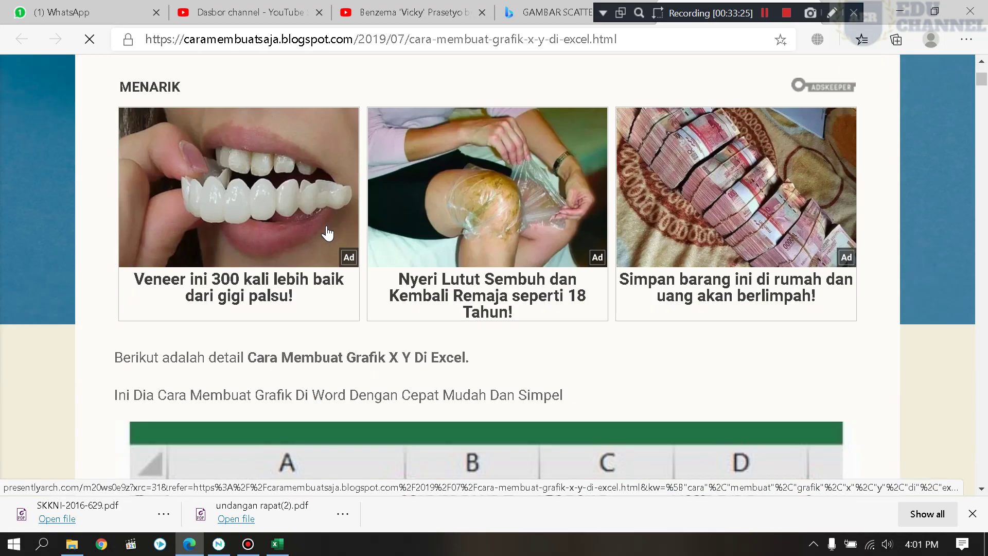
scroll(327, 233, down, 8)
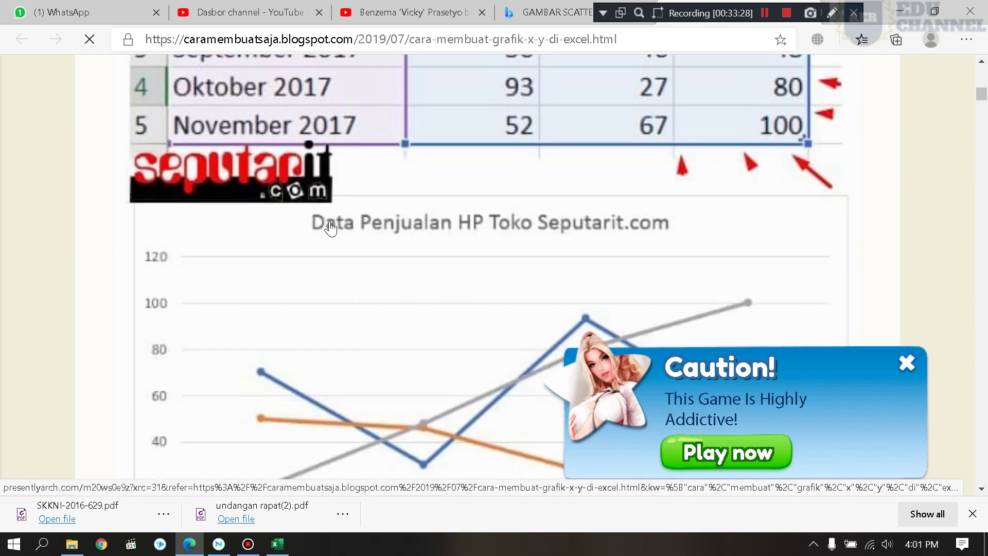
scroll(330, 229, down, 4)
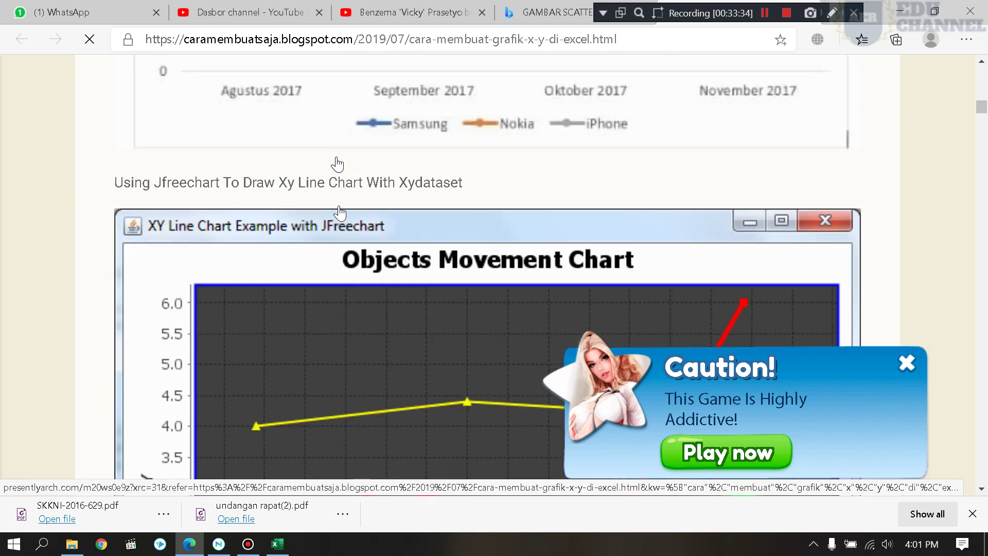
Switch back to the Book1 workbook in Excel and bring up the Home commands.
click(278, 544)
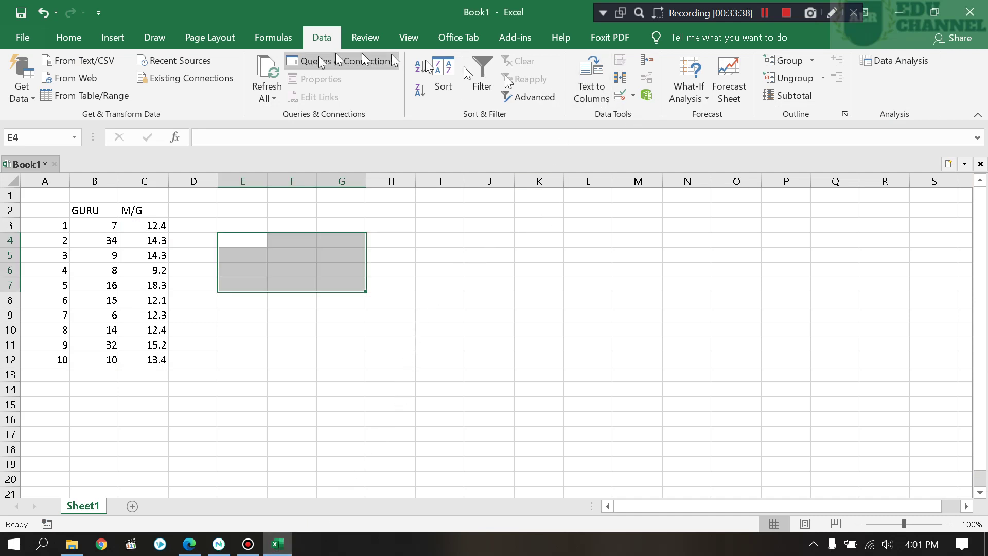
click(149, 39)
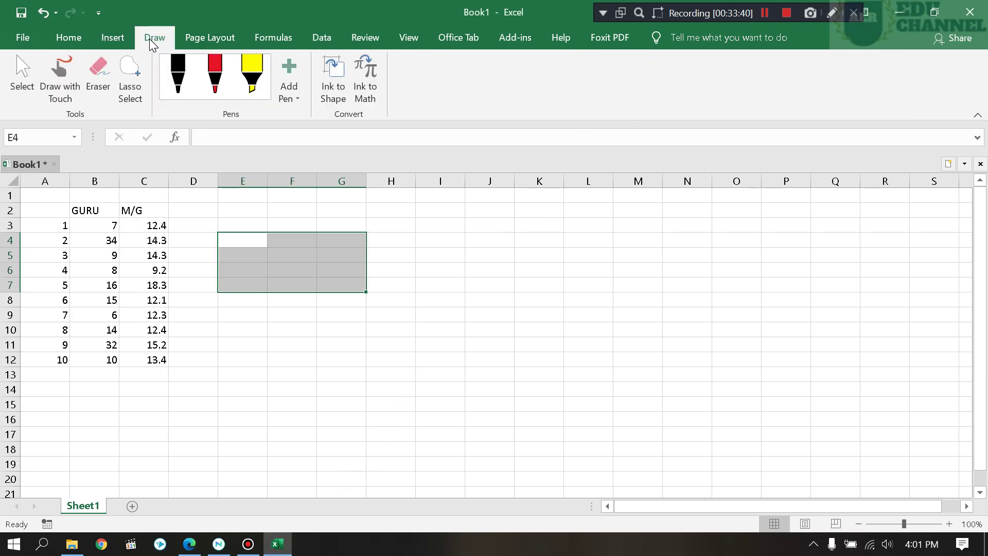
click(78, 39)
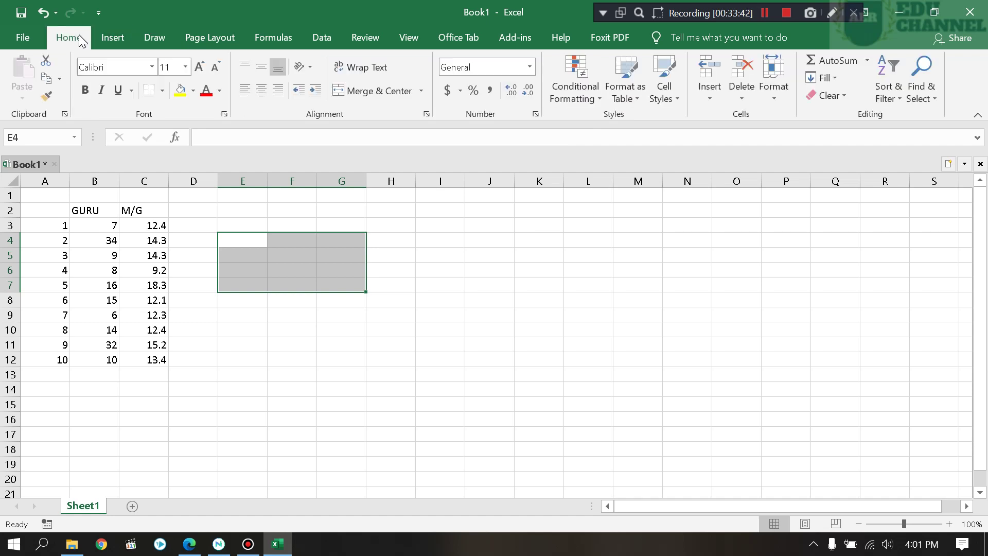
click(116, 42)
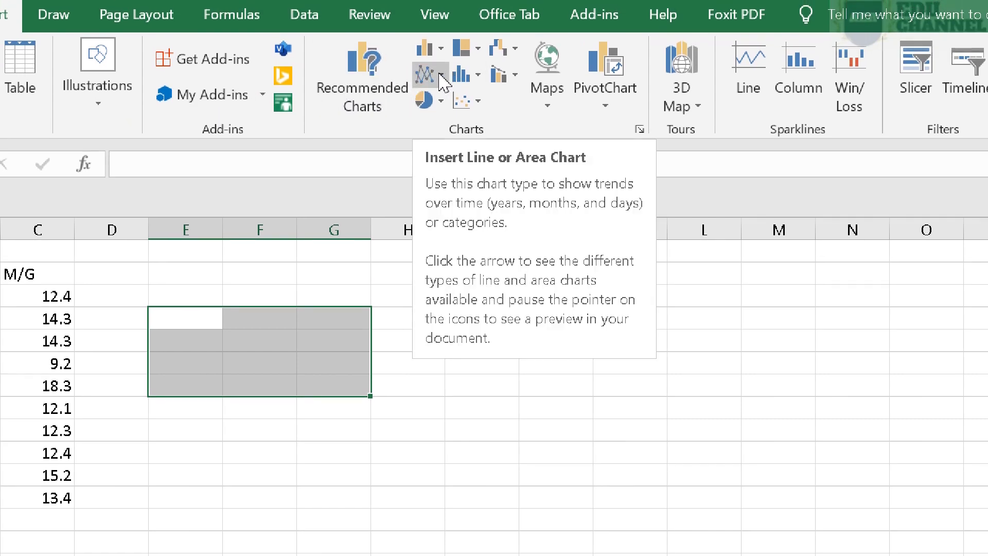
click(481, 101)
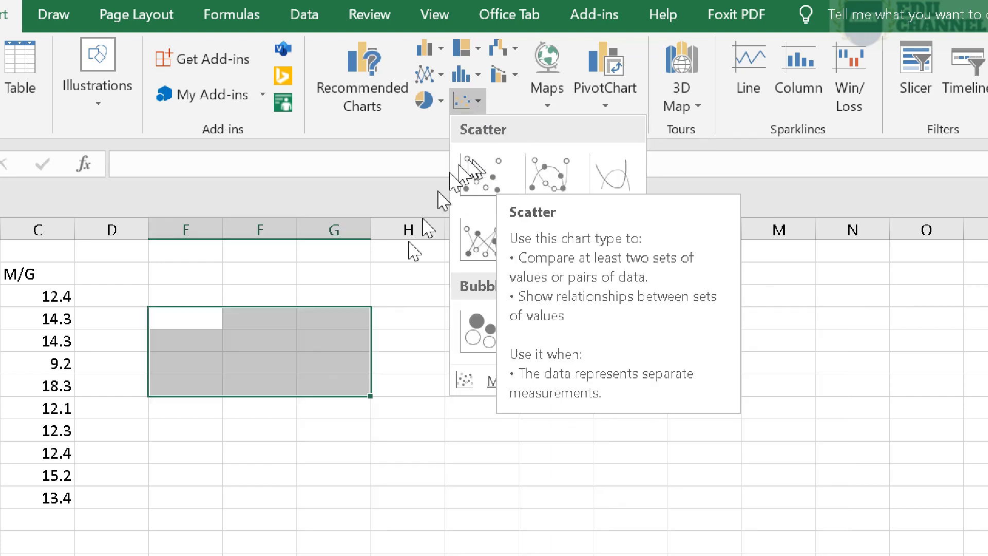
click(472, 199)
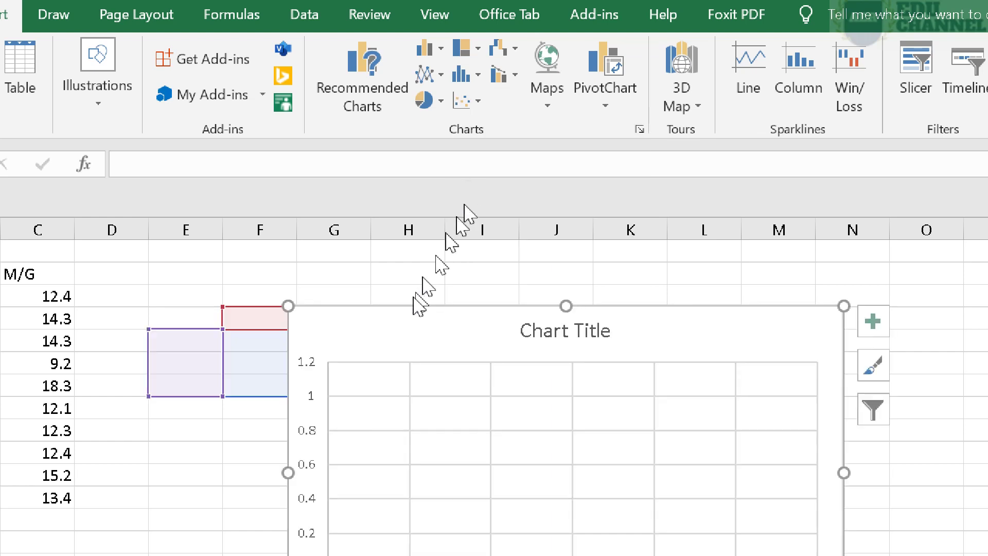
scroll(386, 404, down, 3)
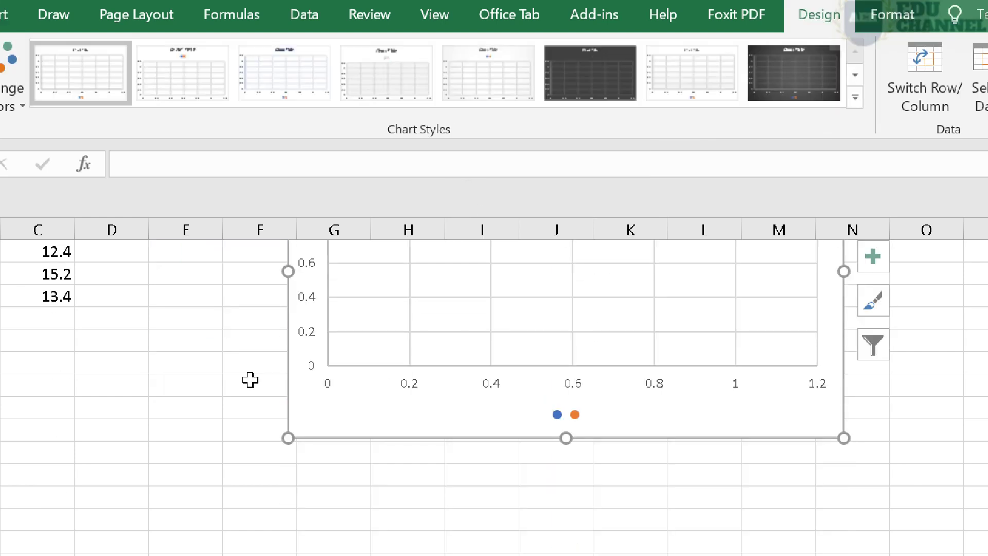
scroll(250, 380, up, 3)
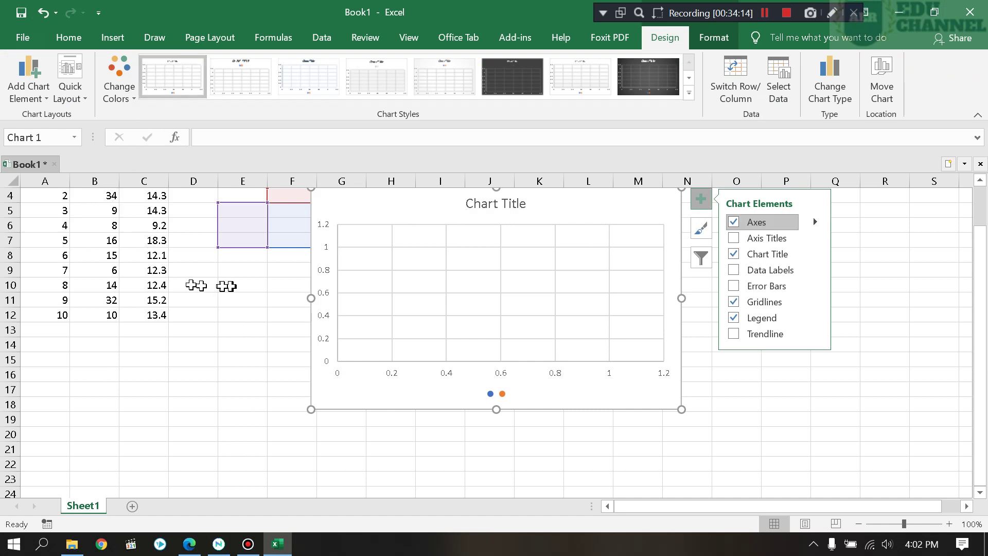
click(41, 12)
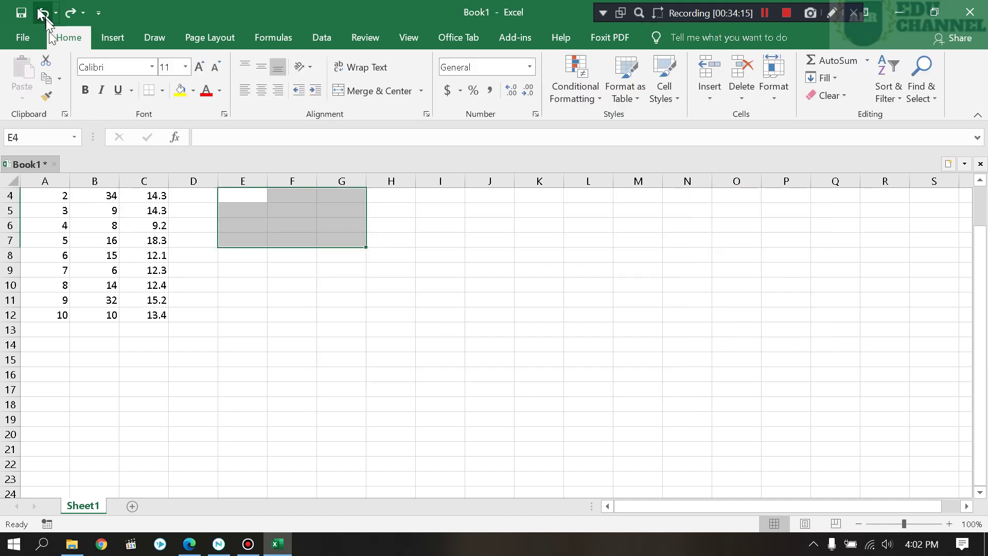
Select the GURU and M/G data together with their headers, range B2:C12.
scroll(122, 237, up, 1)
drag(103, 228, 139, 360)
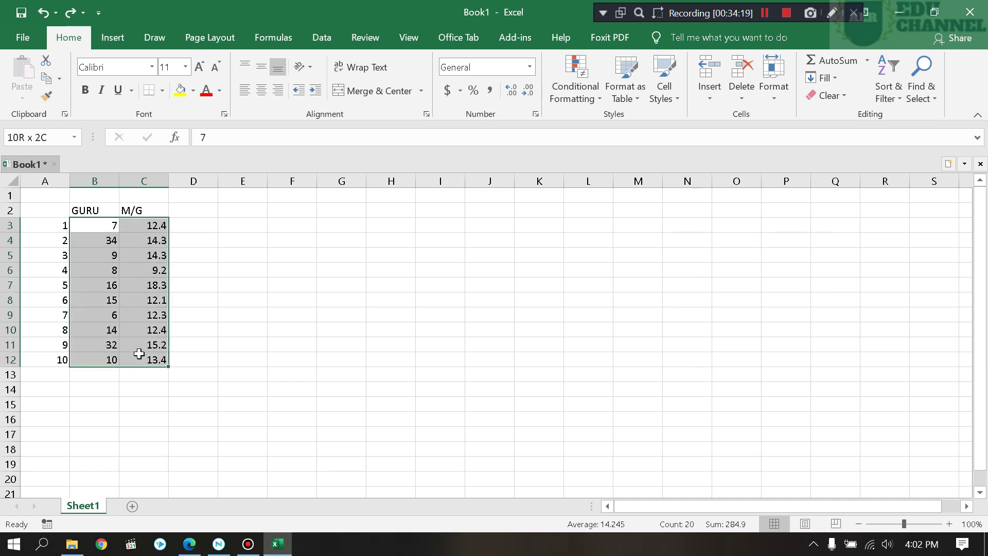
drag(99, 211, 138, 349)
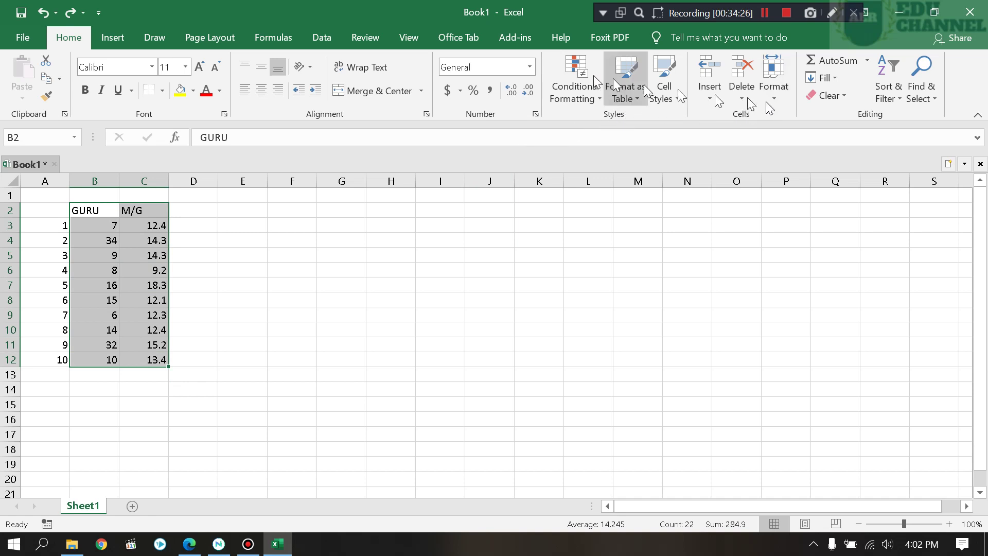
Insert the scatter chart variant that plots M/G against GURU as a single series, and add a trendline to it.
click(118, 38)
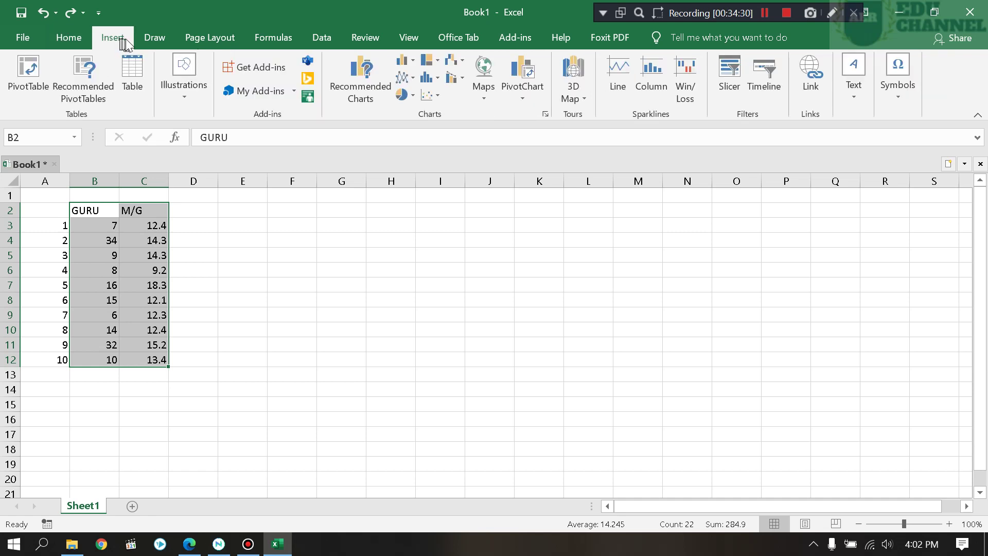
click(438, 98)
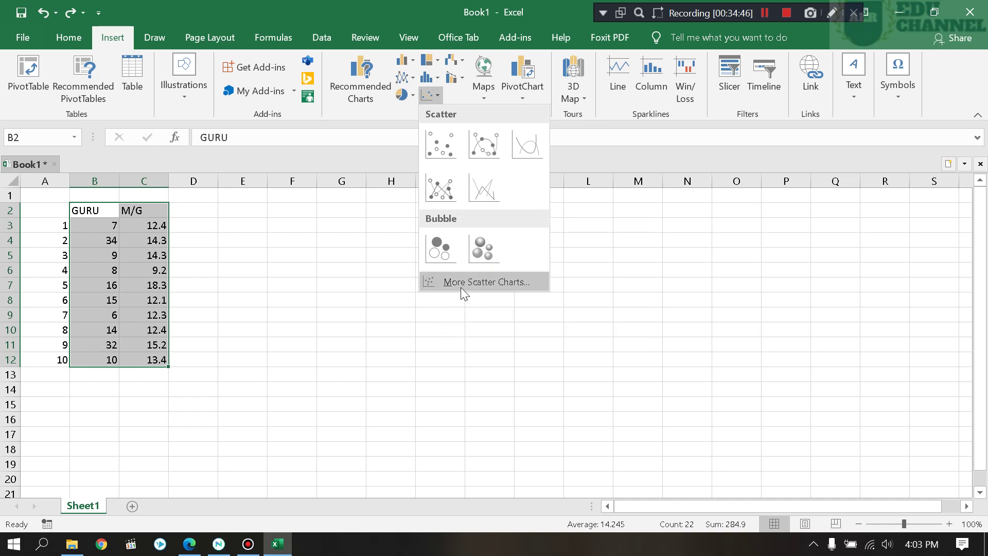
click(461, 288)
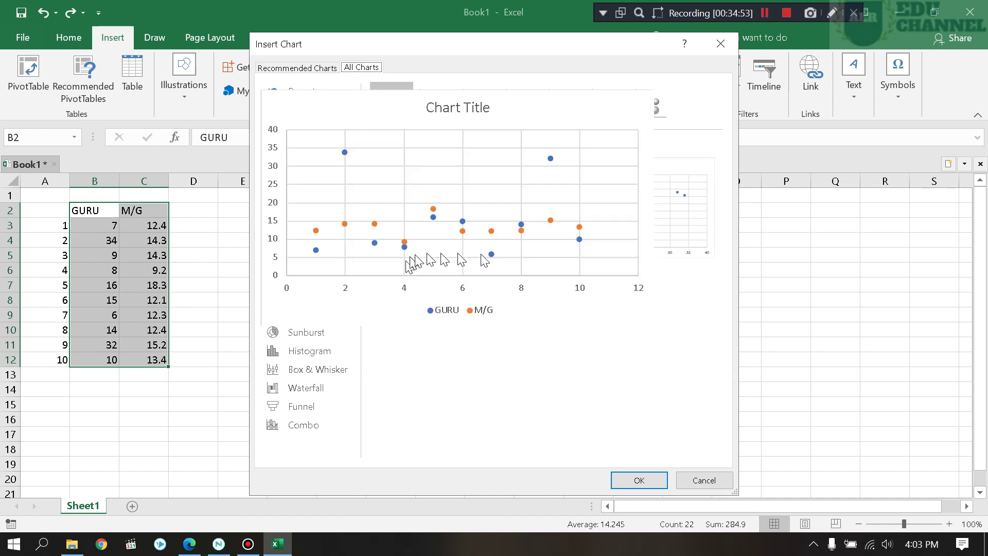
mouse_move(488, 242)
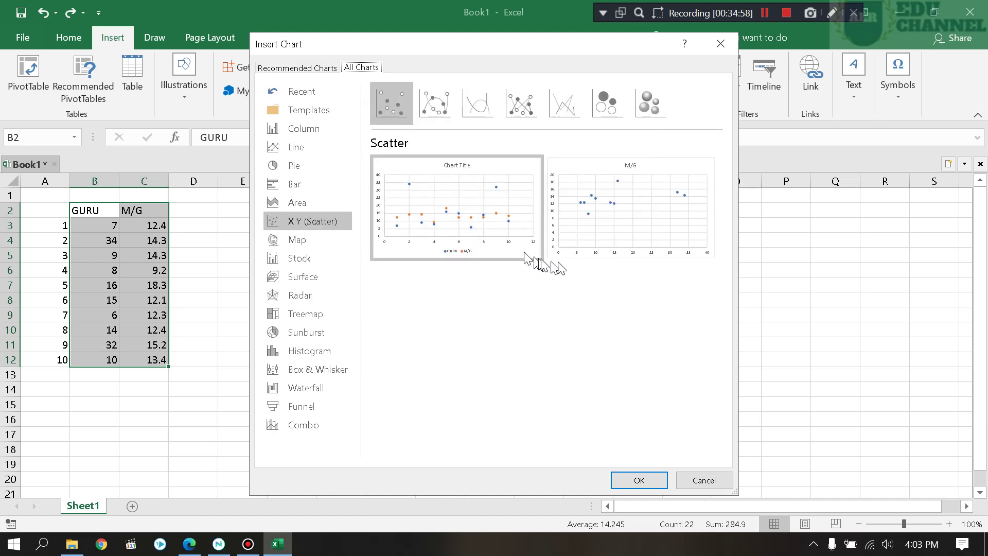
mouse_move(661, 244)
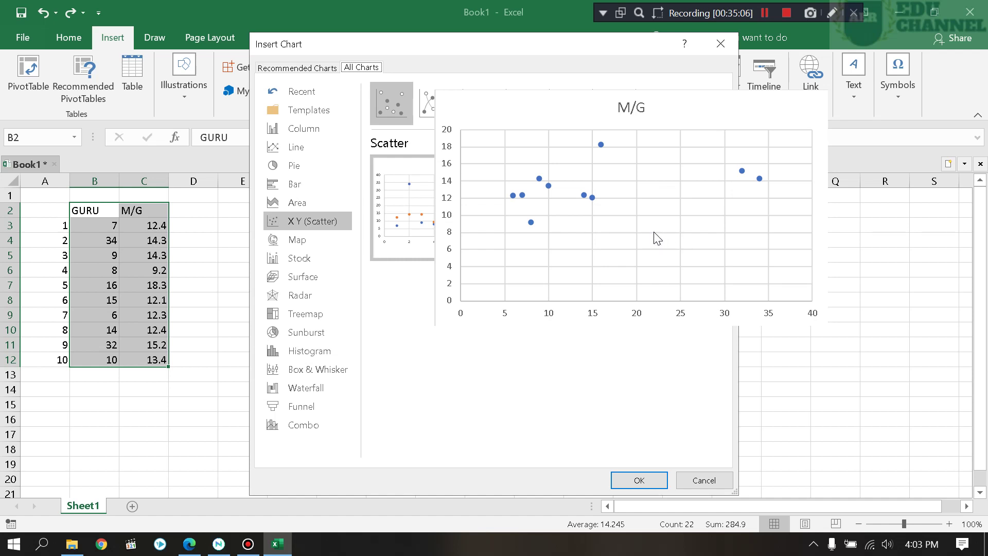
click(637, 487)
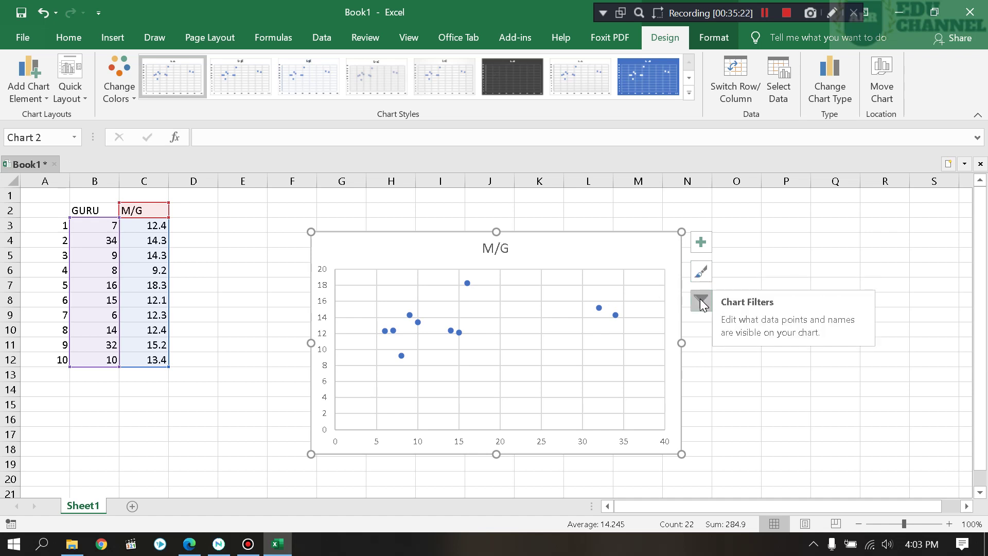
click(700, 244)
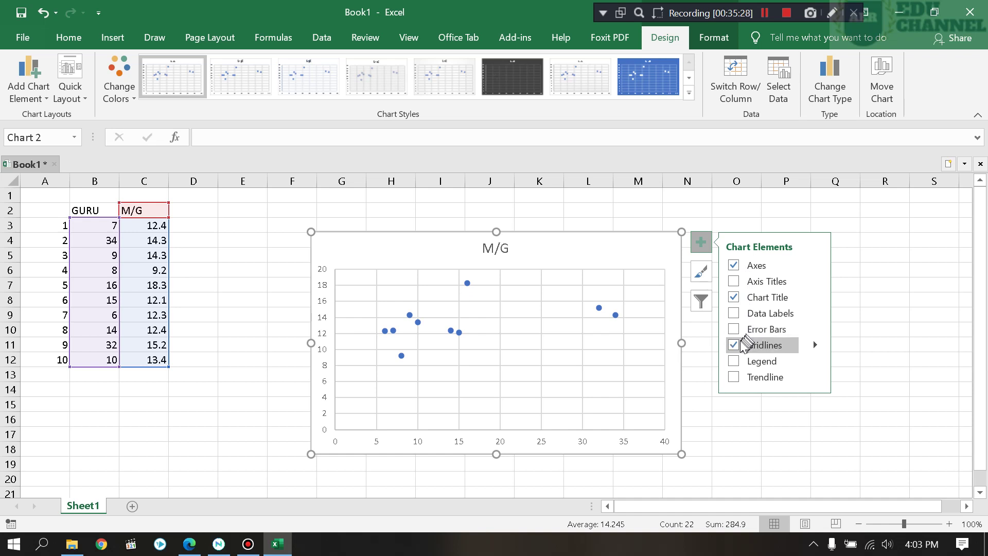
click(734, 376)
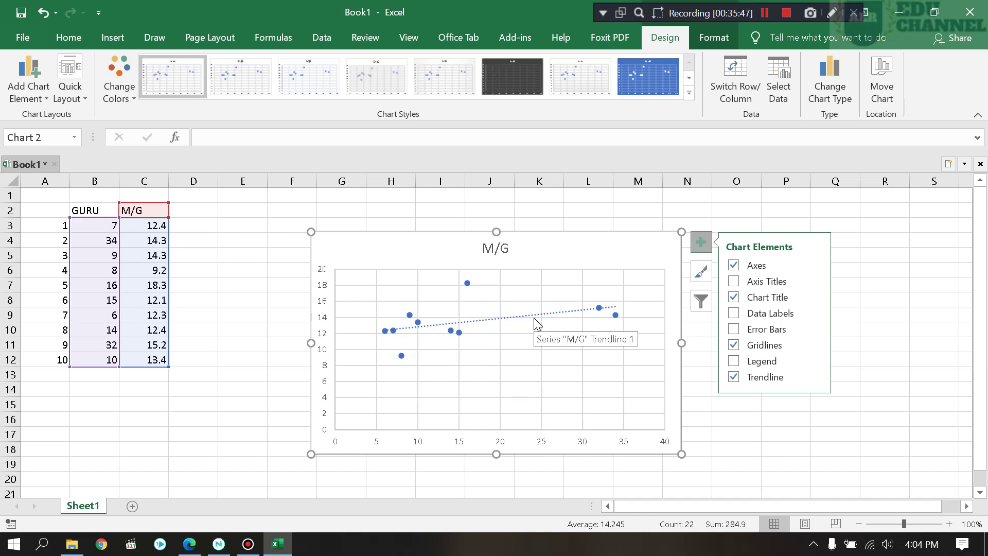
Switch to NaturalReader, compare the textbook's scatter plot in Figure 10-4 with the chart, and return to Excel.
key(alt+Tab)
key(alt+Tab)
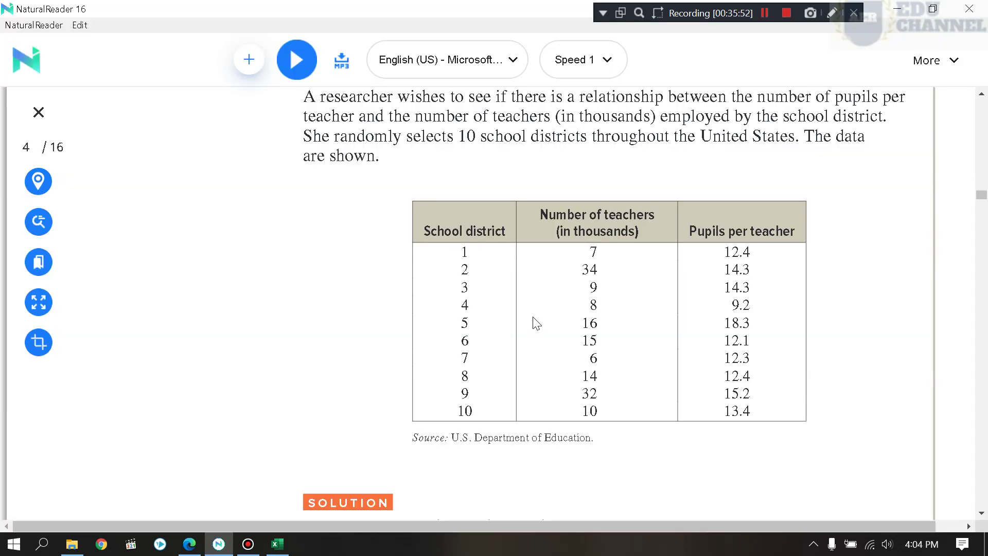
scroll(532, 317, down, 9)
scroll(533, 322, down, 3)
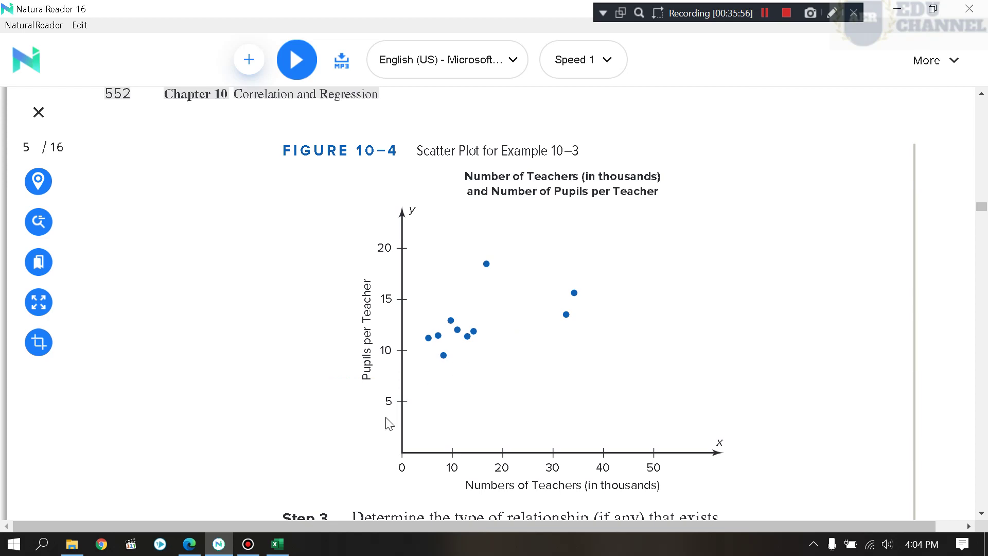
key(alt+Tab)
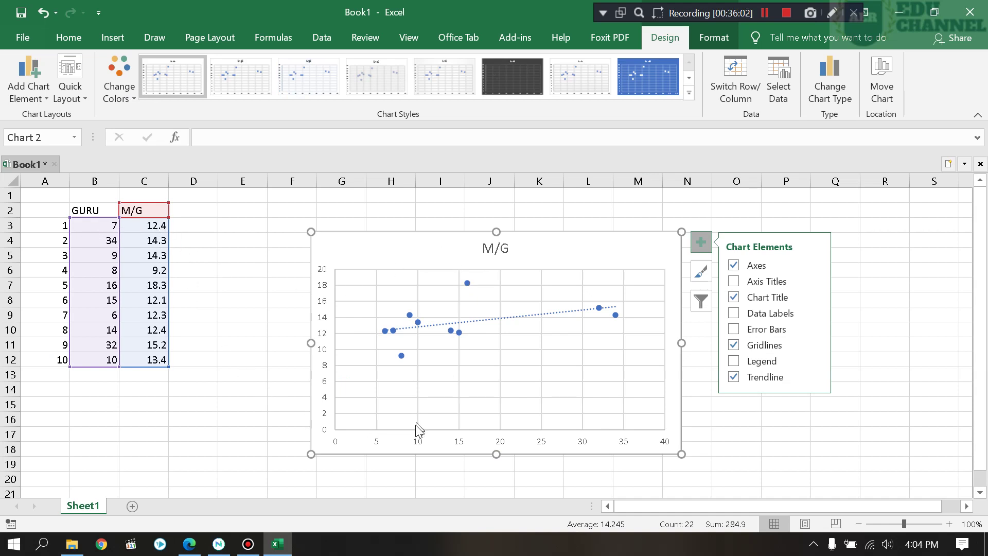
Undo the trendline and the insertion of the scatter chart.
click(45, 14)
click(44, 13)
click(44, 13)
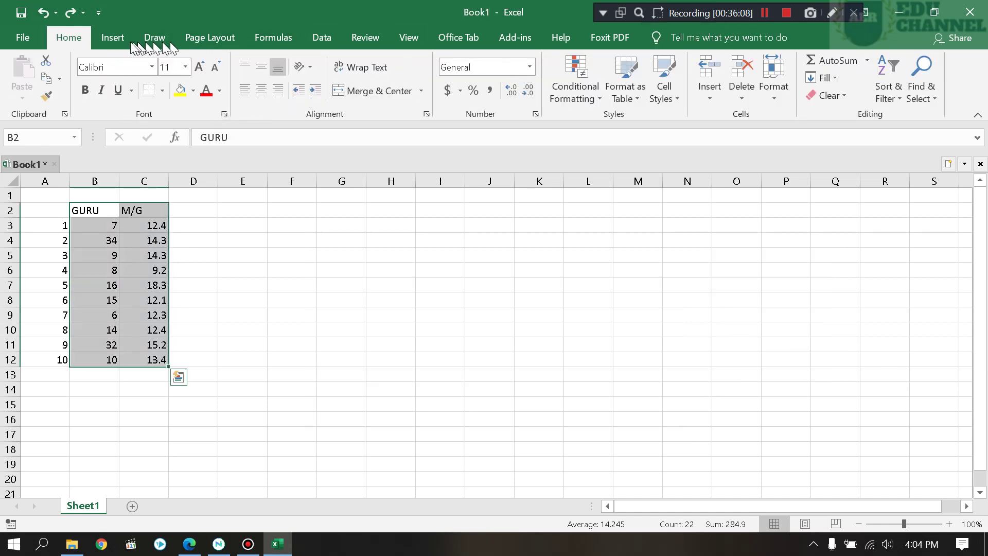
Review the recommended charts for the selected data and insert the M/G scatter chart.
click(116, 38)
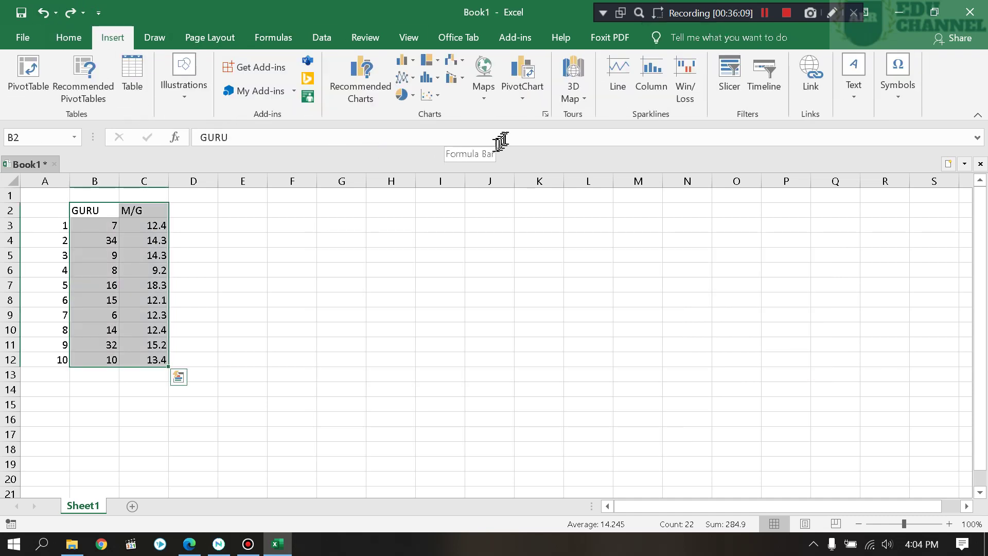
click(546, 115)
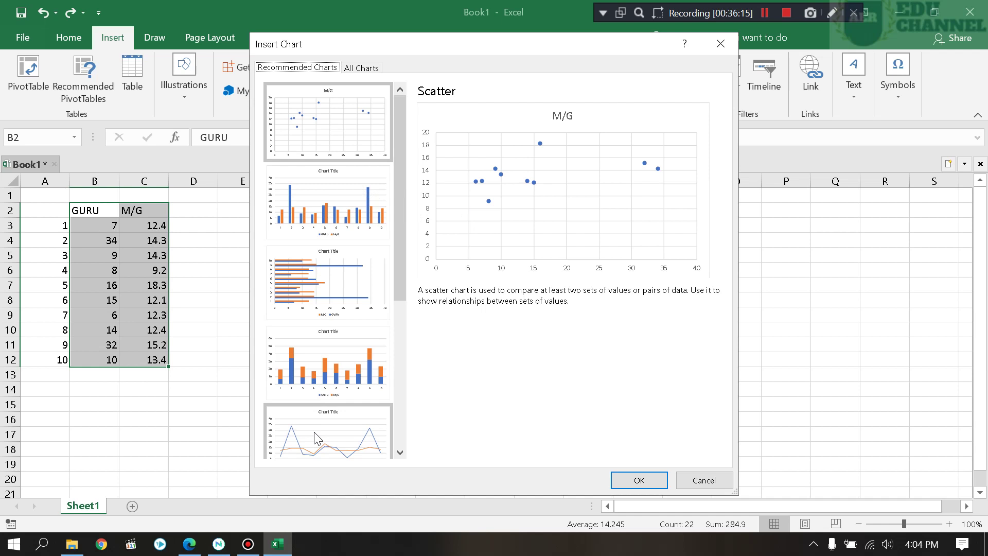
scroll(318, 439, down, 5)
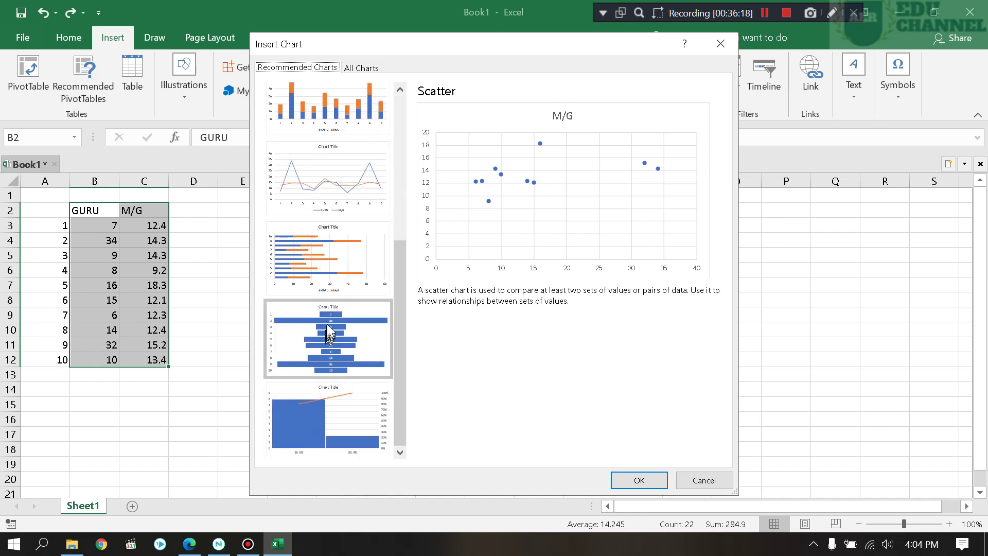
scroll(326, 348, up, 5)
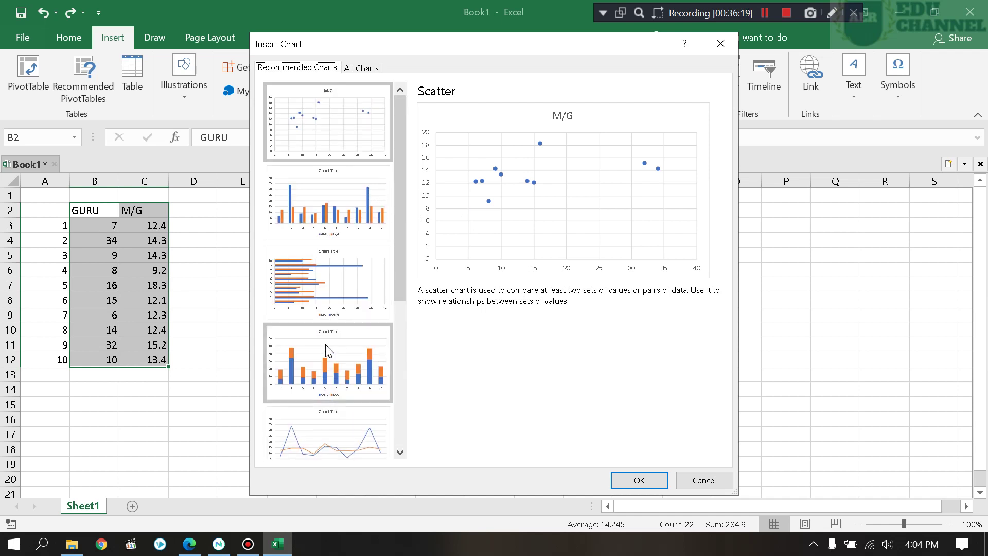
click(327, 435)
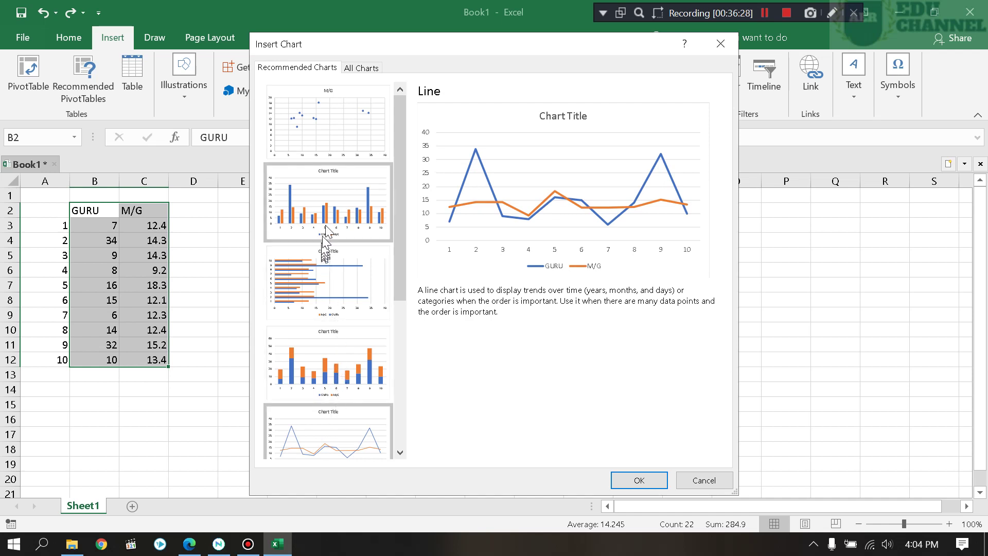
click(338, 140)
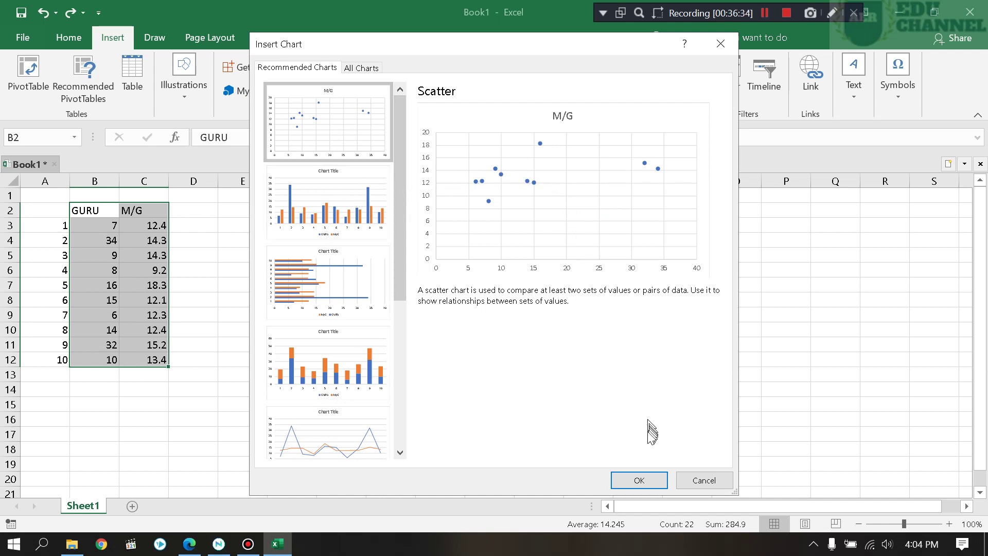
click(657, 481)
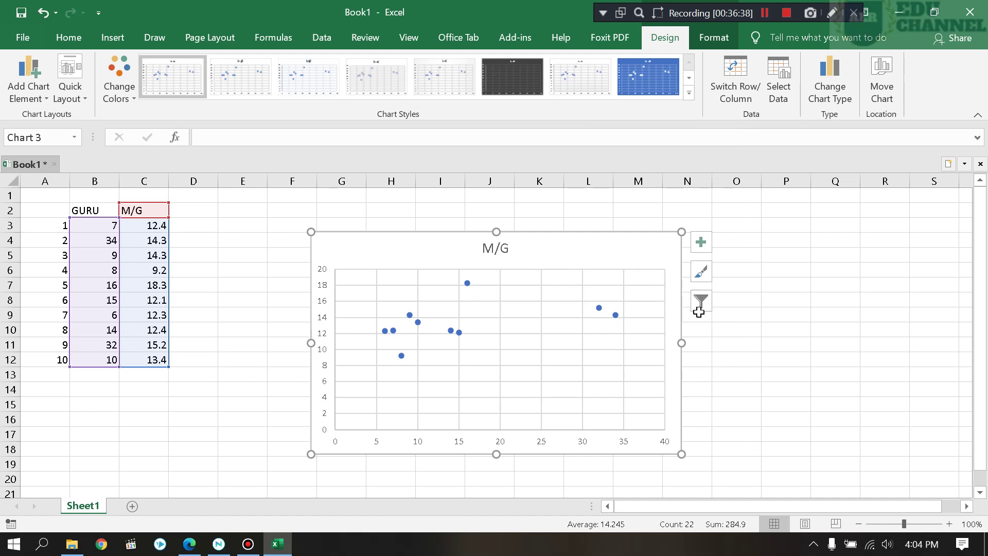
Examine the M/G series' name, X values and Y values through the chart filters, and cancel without editing the series.
click(698, 311)
click(581, 285)
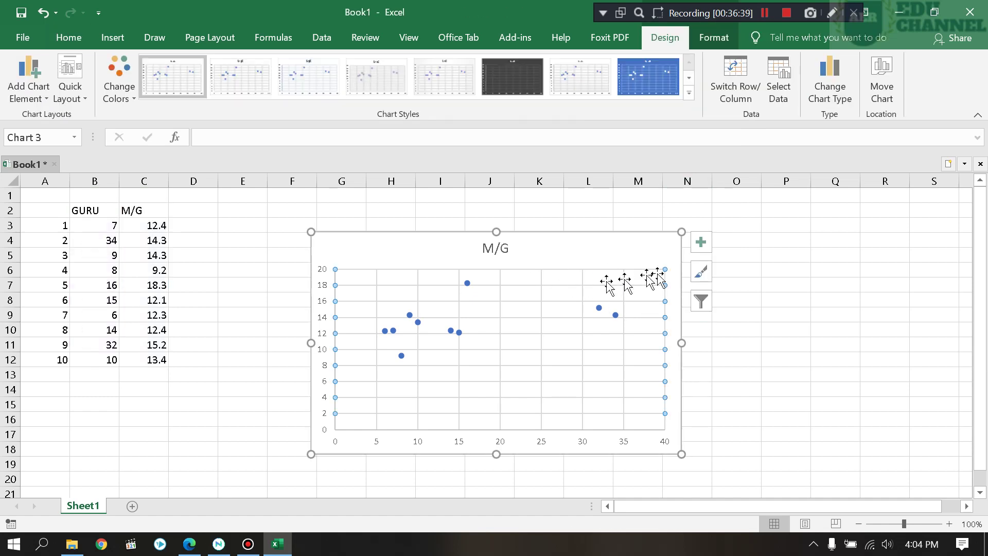
click(701, 298)
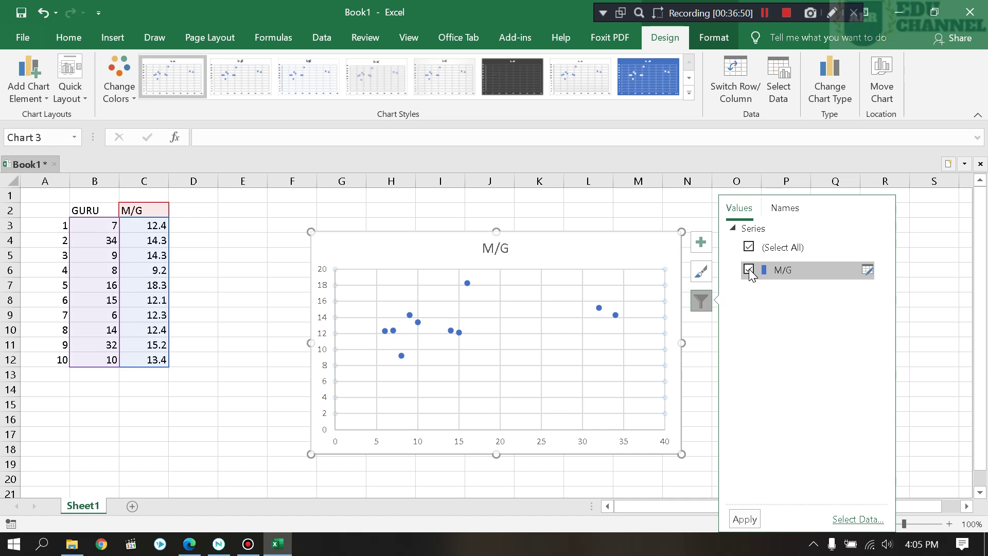
click(749, 247)
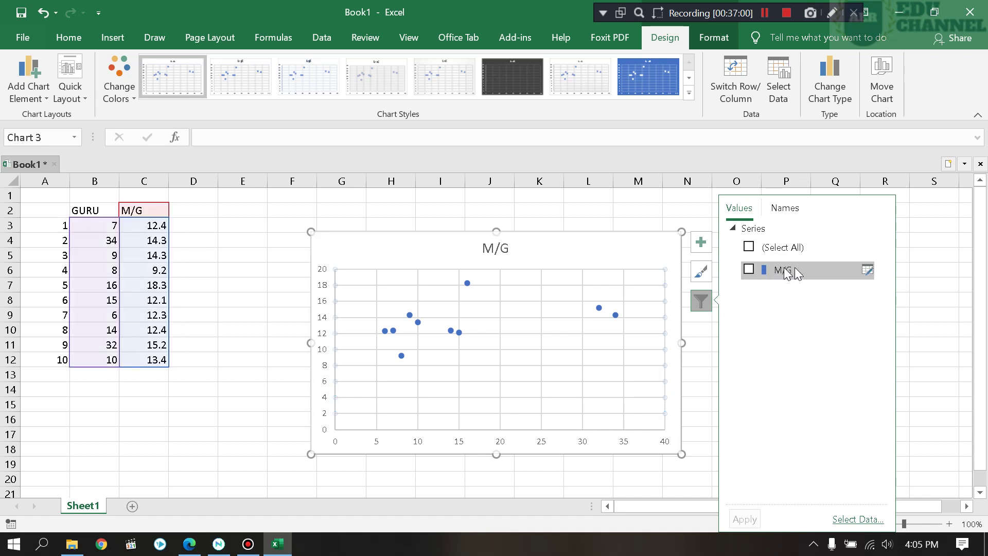
click(868, 271)
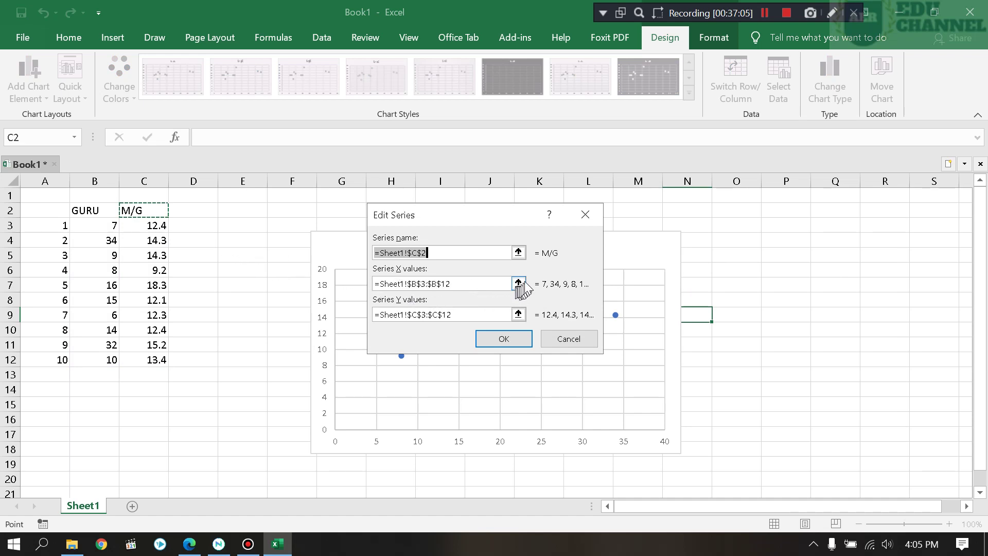
click(568, 340)
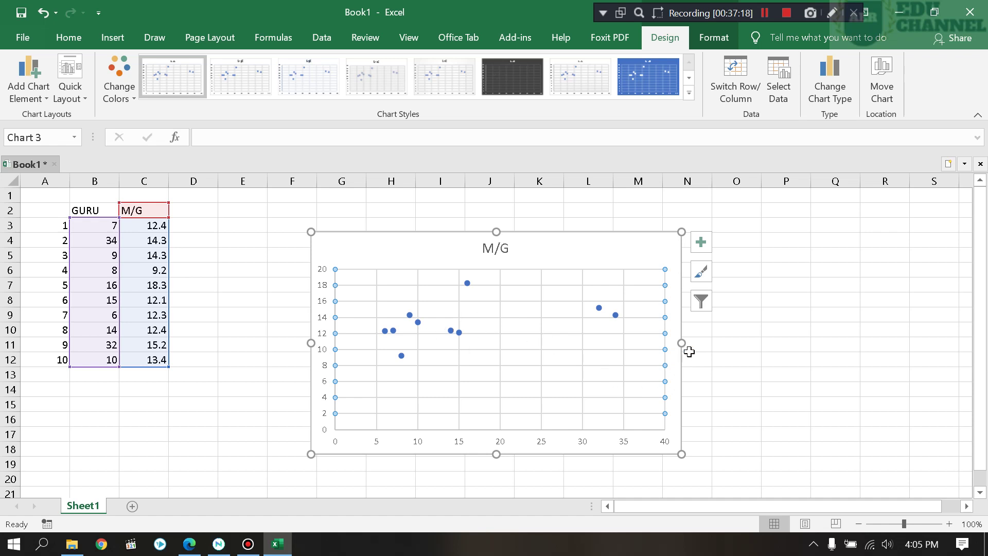
Check both the series names and the series values in the chart's filter options.
click(702, 301)
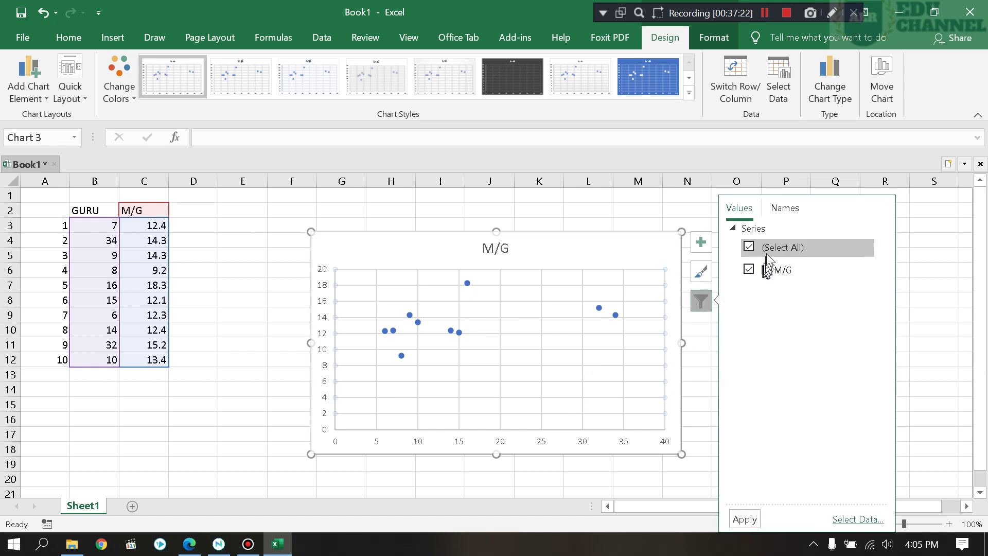
click(785, 209)
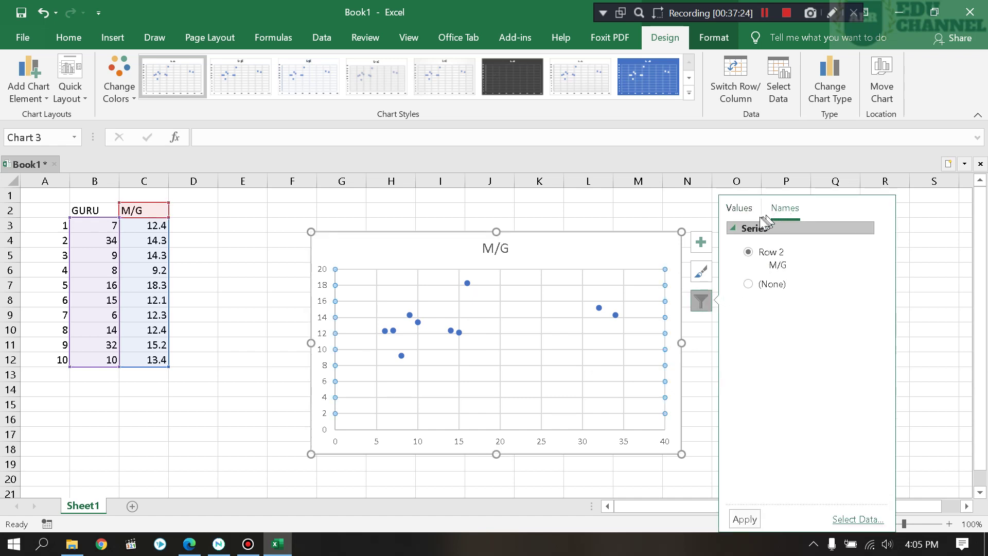
click(741, 209)
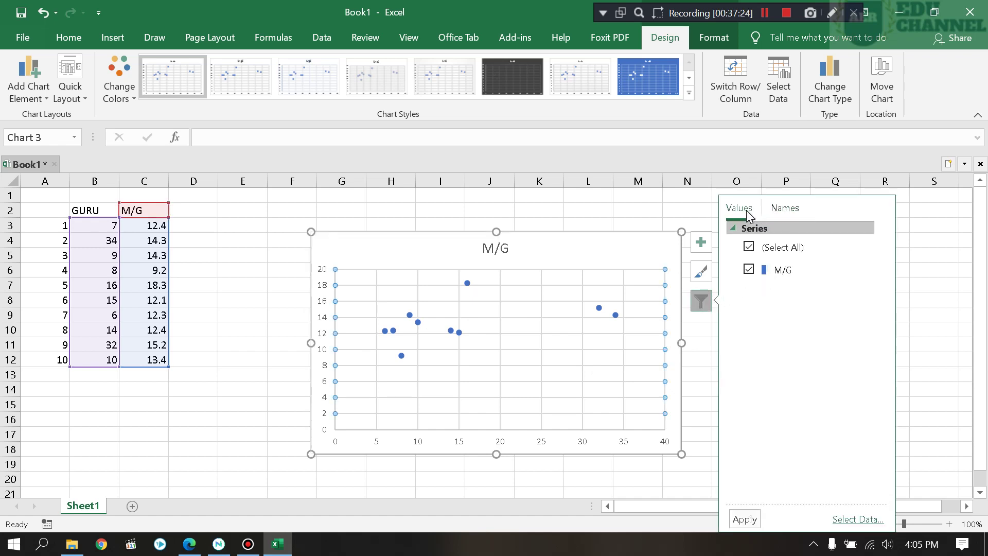
Try switching the rows and columns in the M/G chart's data source, and cancel the change.
click(754, 251)
click(783, 251)
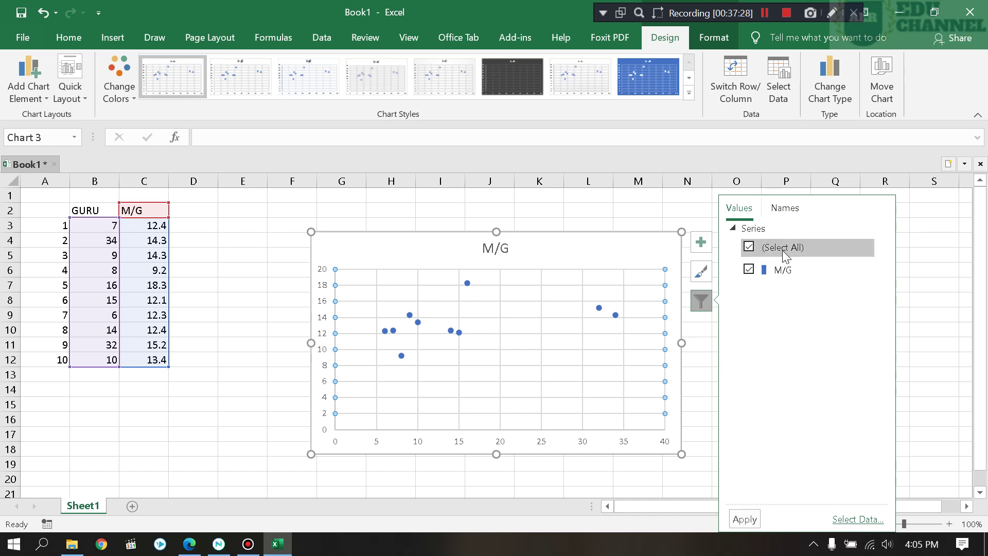
click(783, 250)
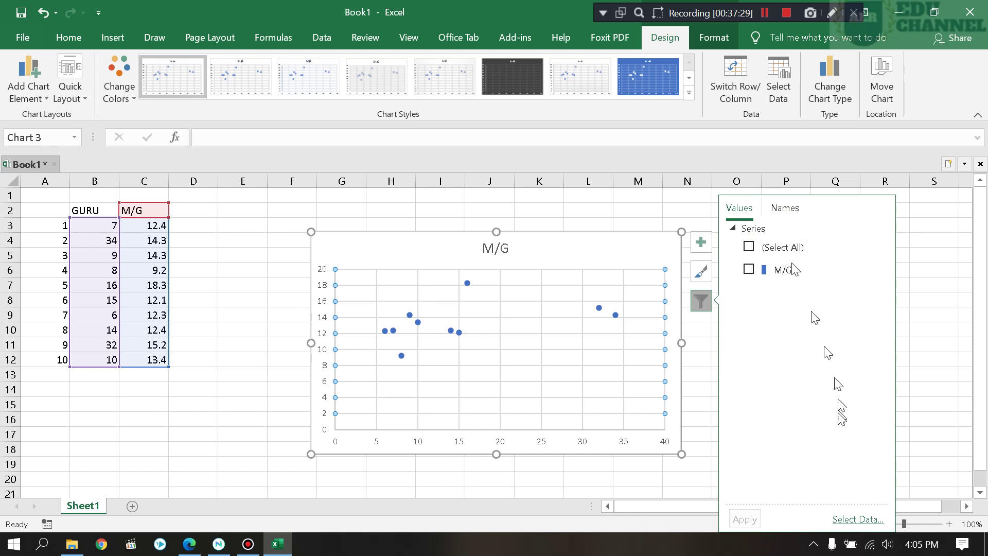
click(857, 519)
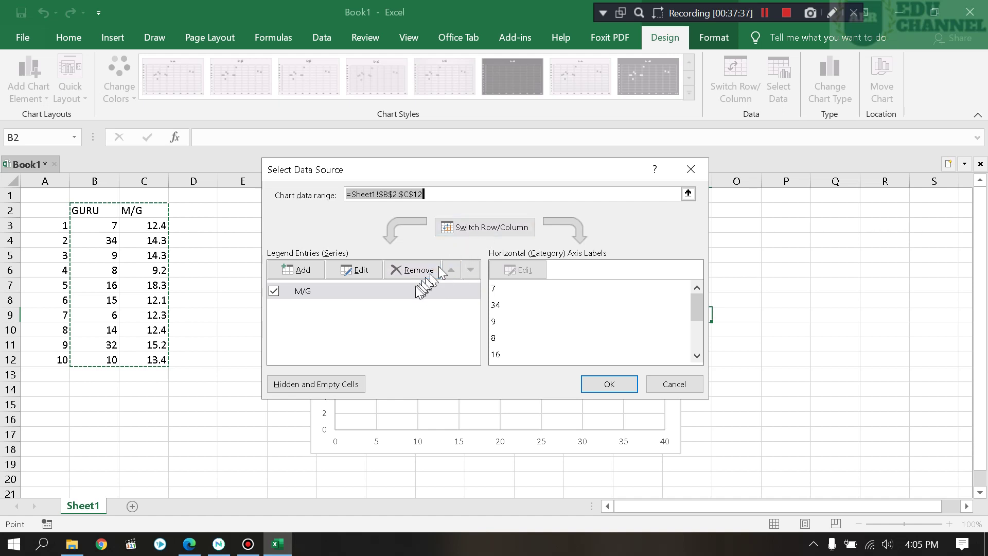
click(408, 299)
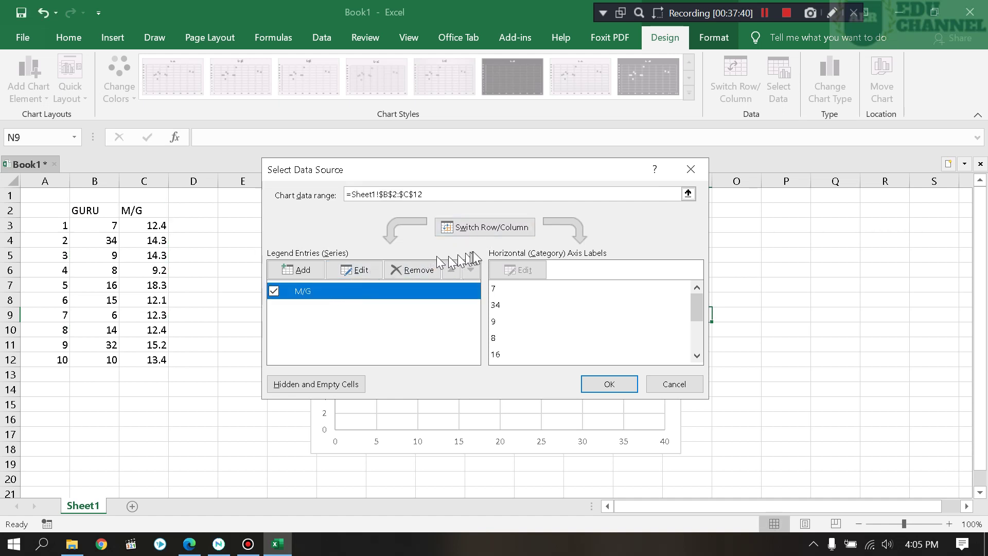
click(478, 232)
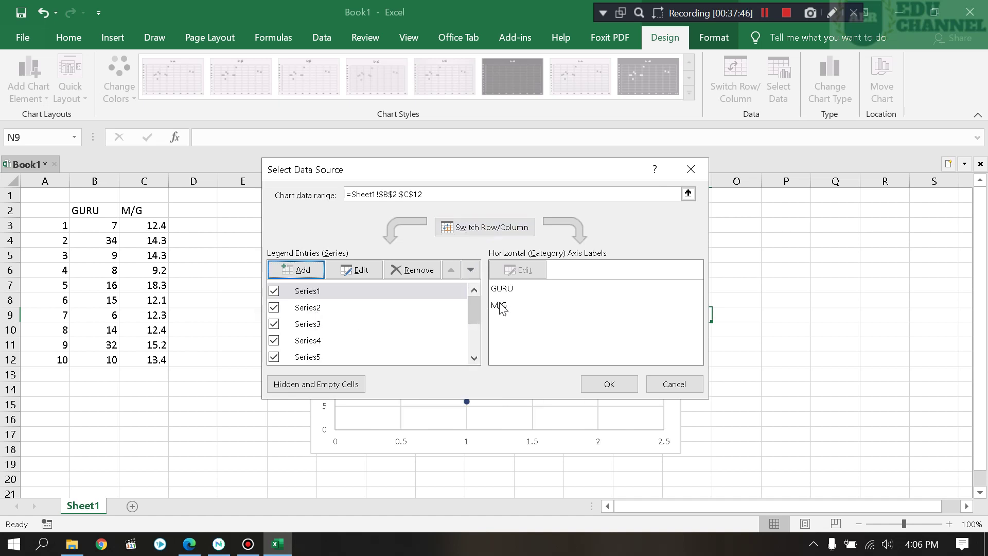
click(669, 384)
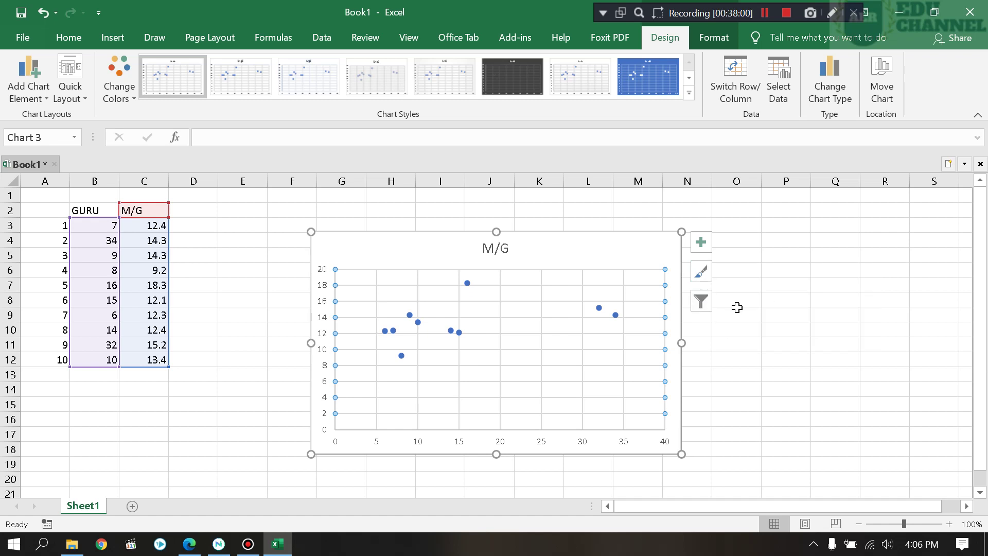
Switch the rows and columns in the chart's data source again and try using B2:C12 as the first series' name.
click(700, 301)
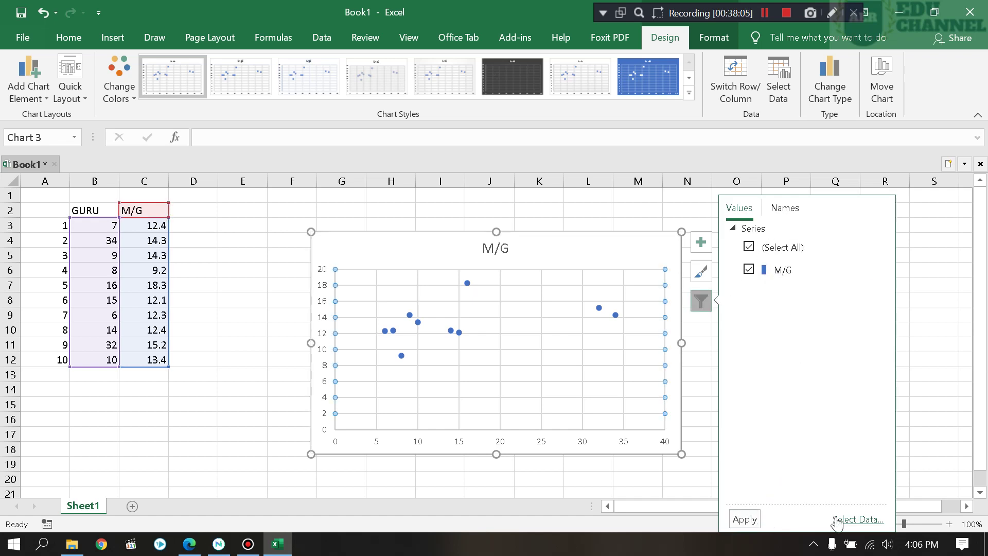
click(857, 519)
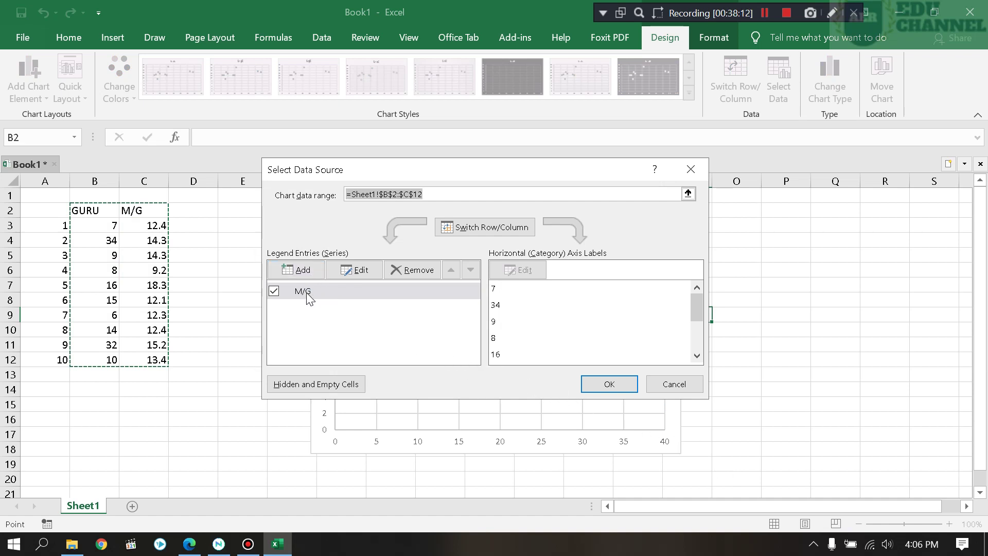
click(455, 230)
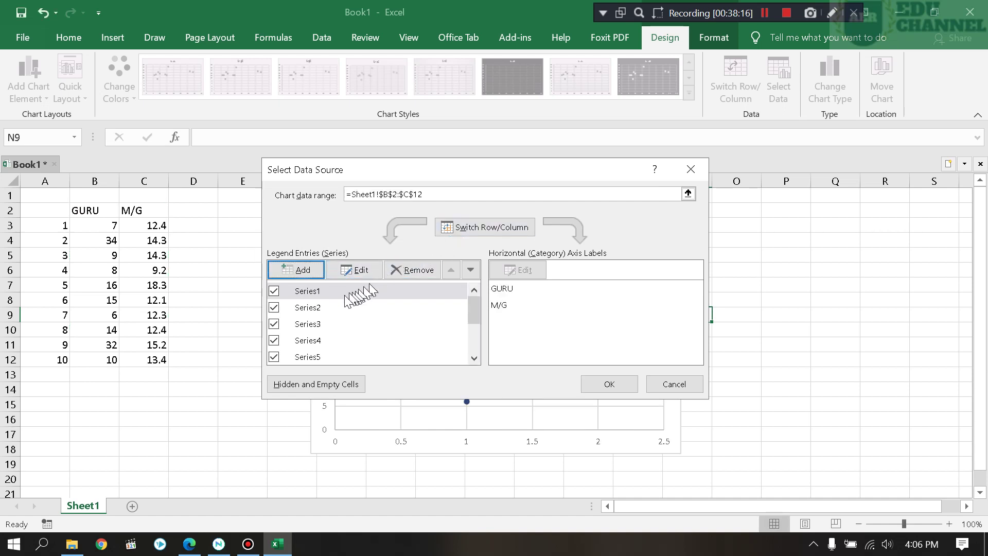
click(350, 271)
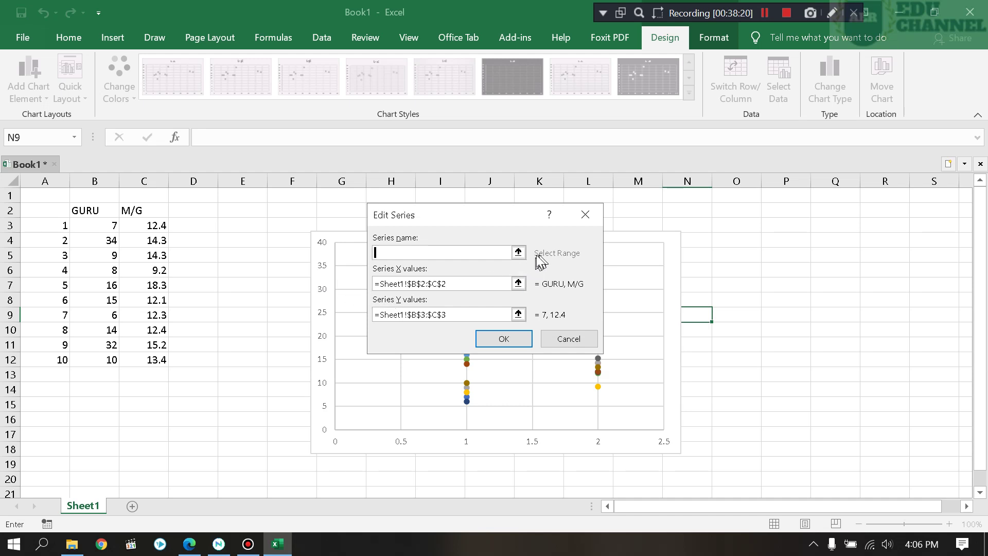
click(517, 253)
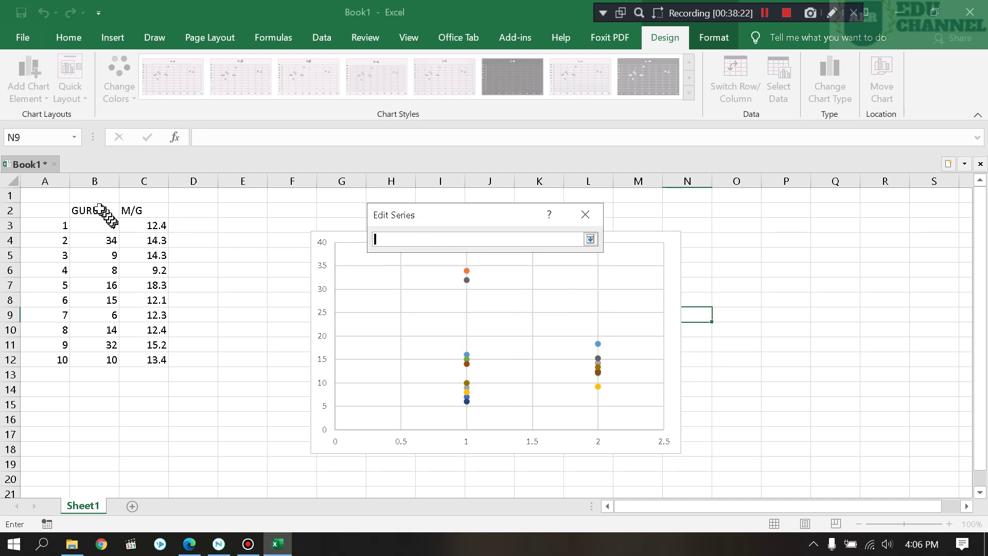
drag(92, 209, 159, 354)
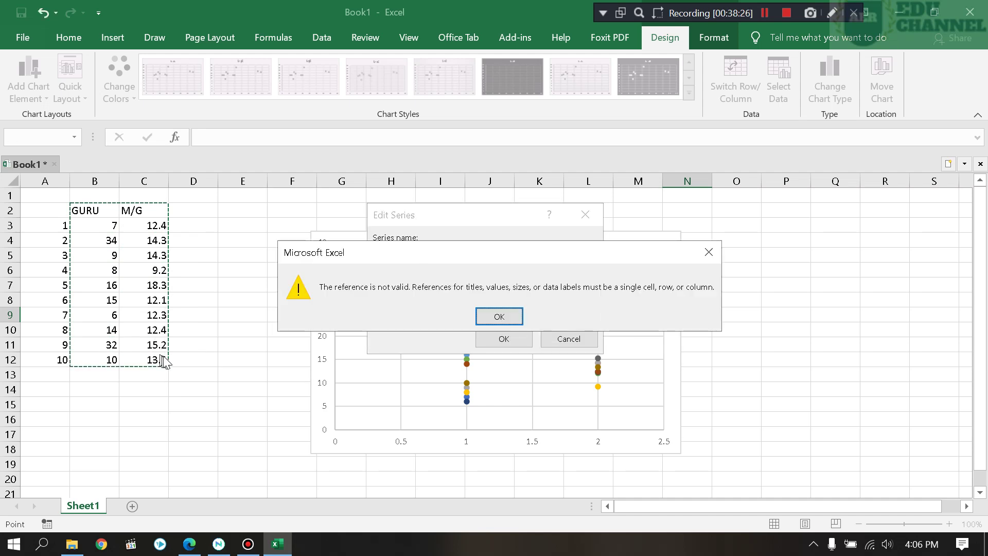
click(478, 315)
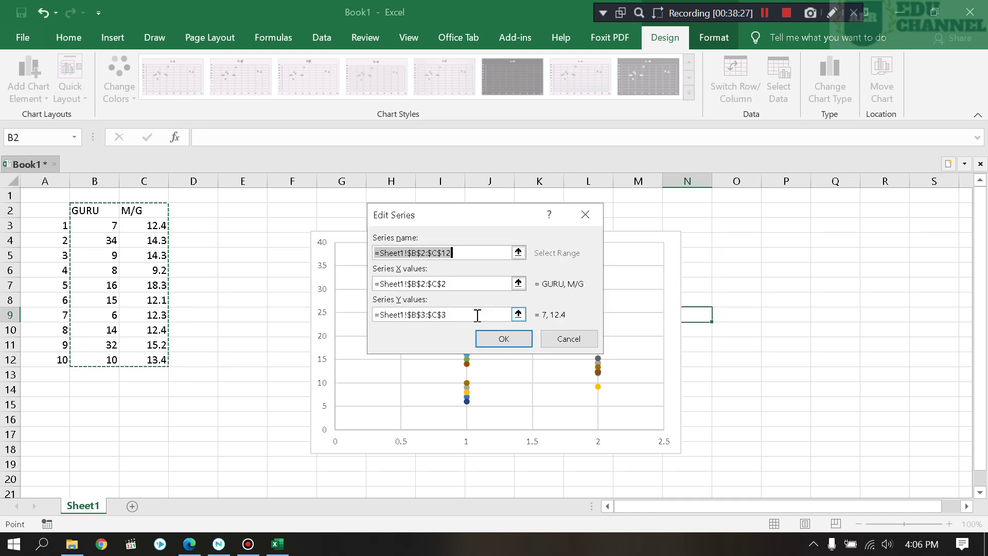
Try using B3:C12 as the first series' name and adjusting its X and Y value ranges.
drag(100, 226, 141, 359)
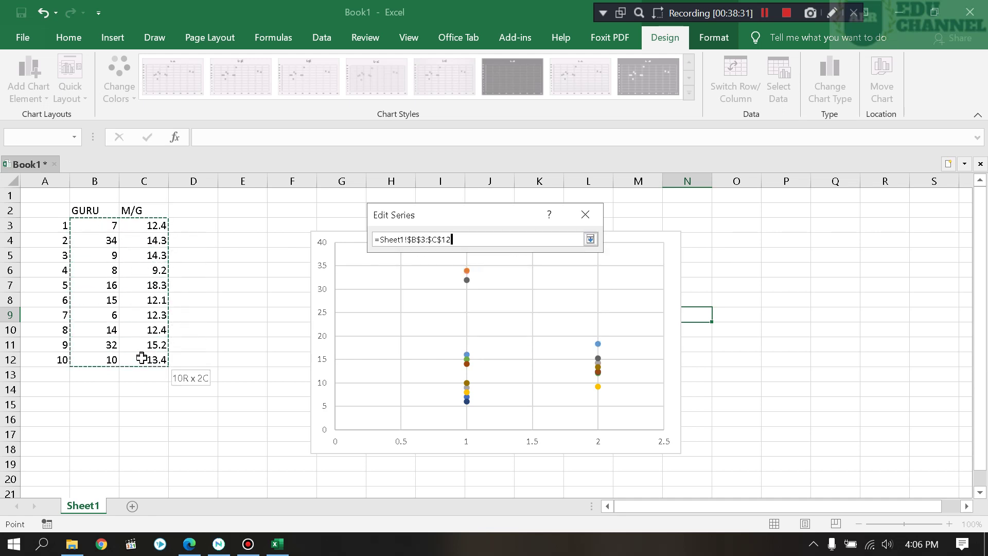
key(Return)
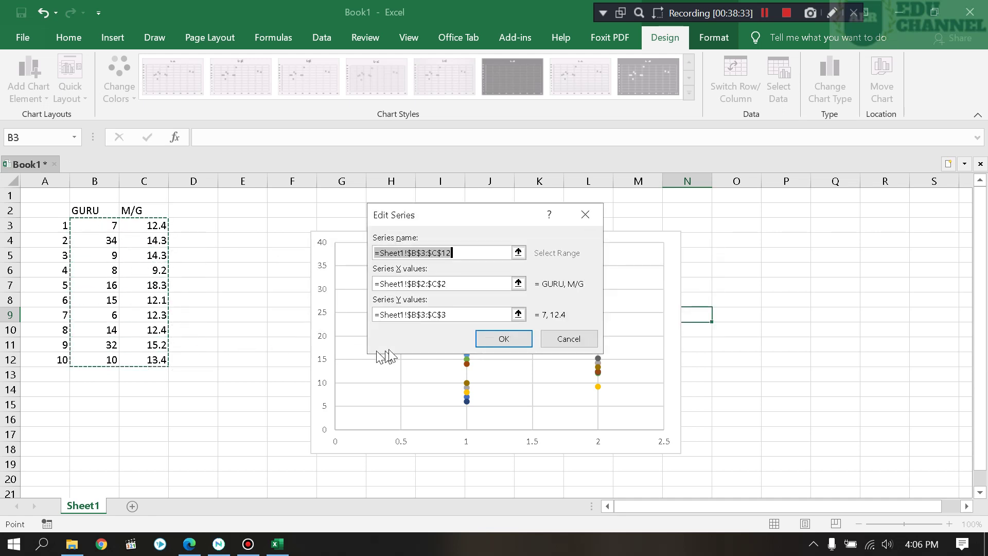
click(518, 283)
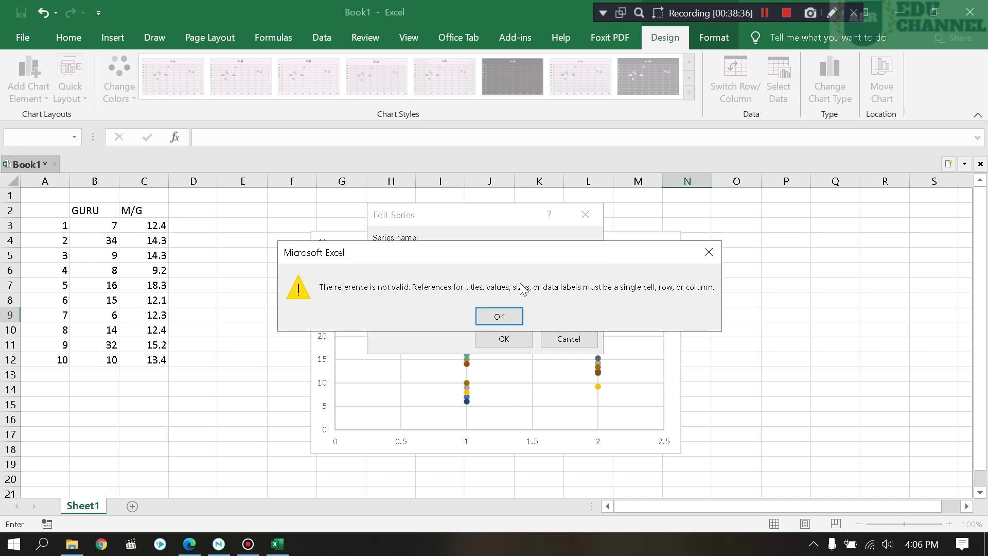
click(501, 318)
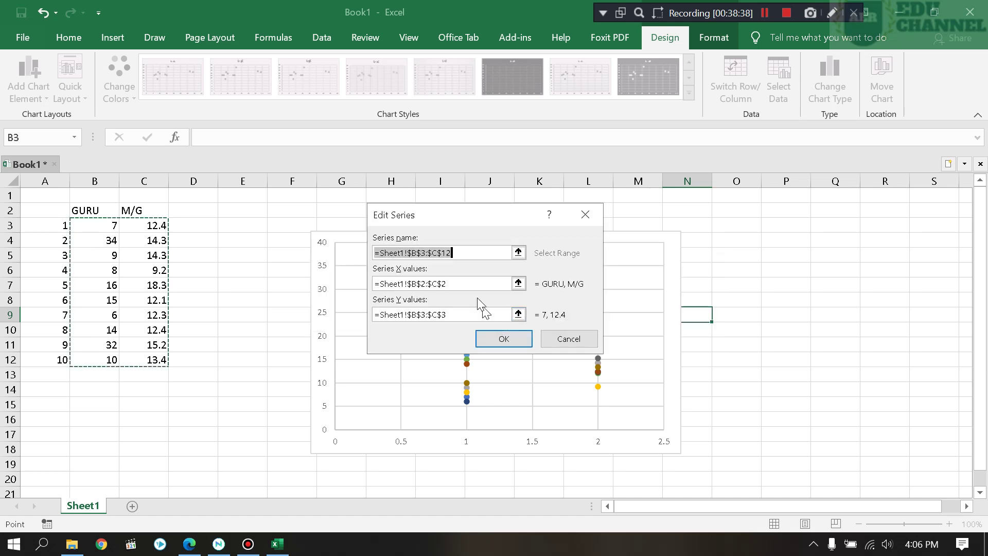
click(514, 286)
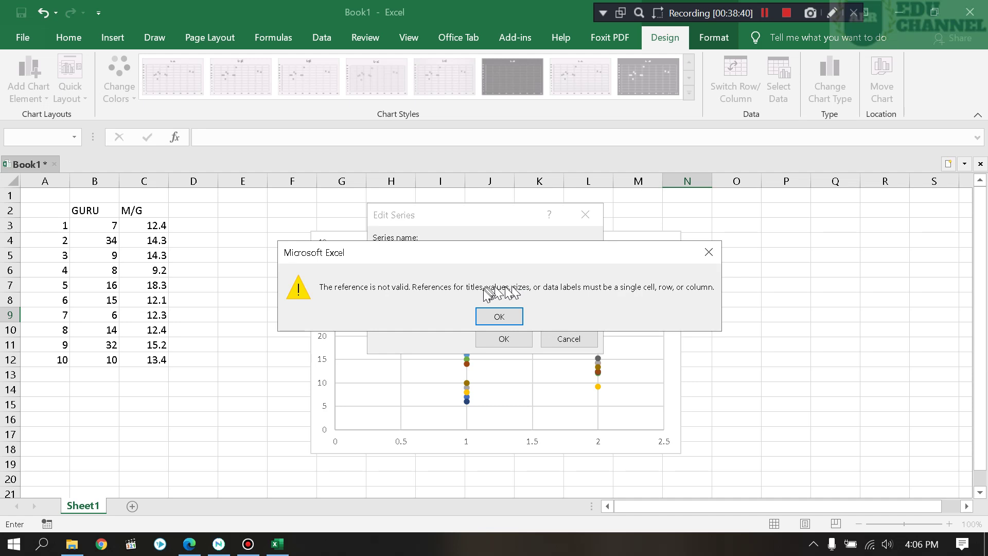
click(500, 319)
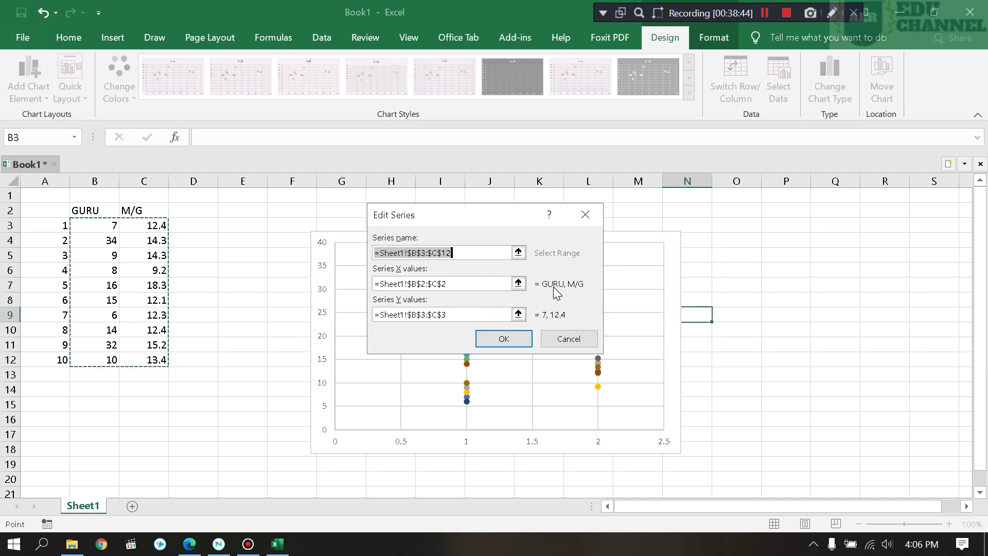
click(519, 314)
click(507, 316)
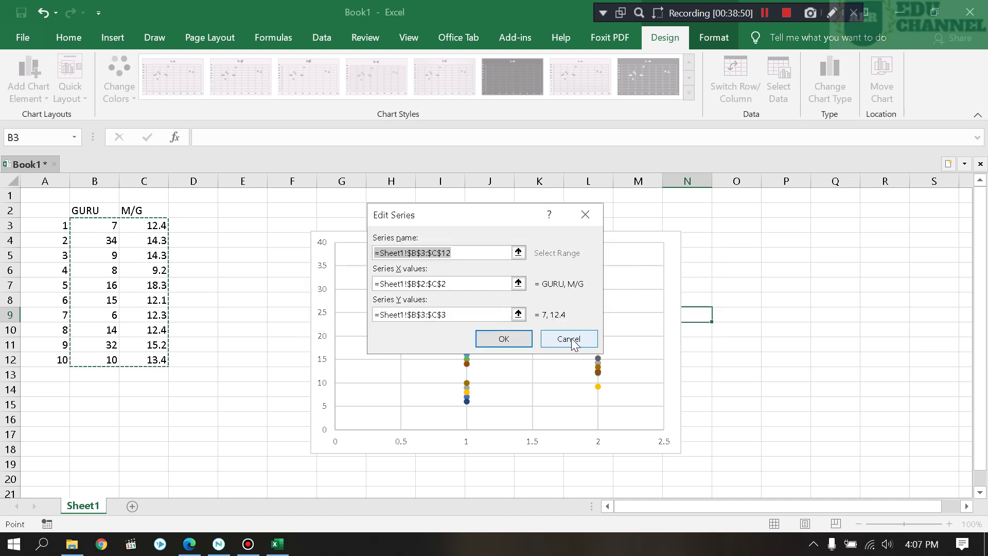
click(513, 345)
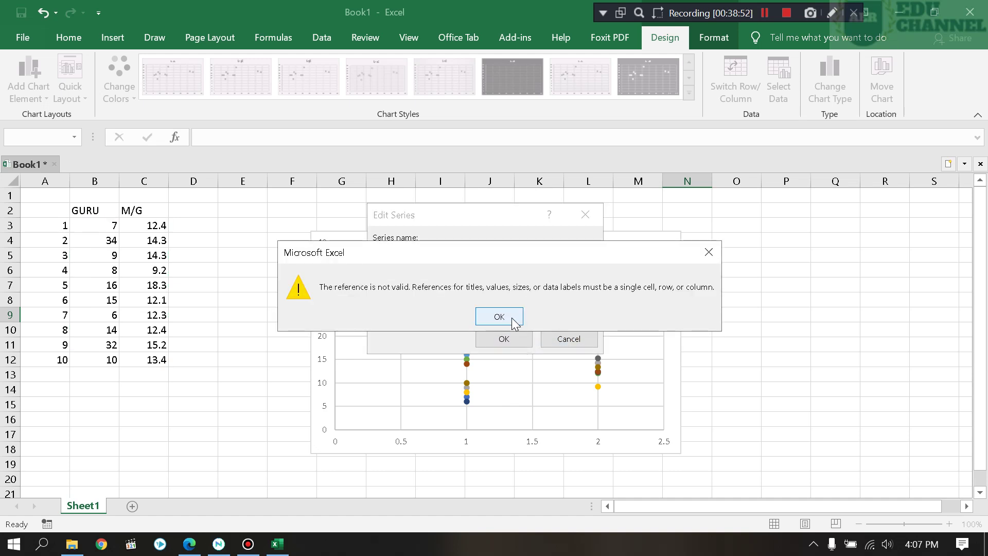
click(512, 317)
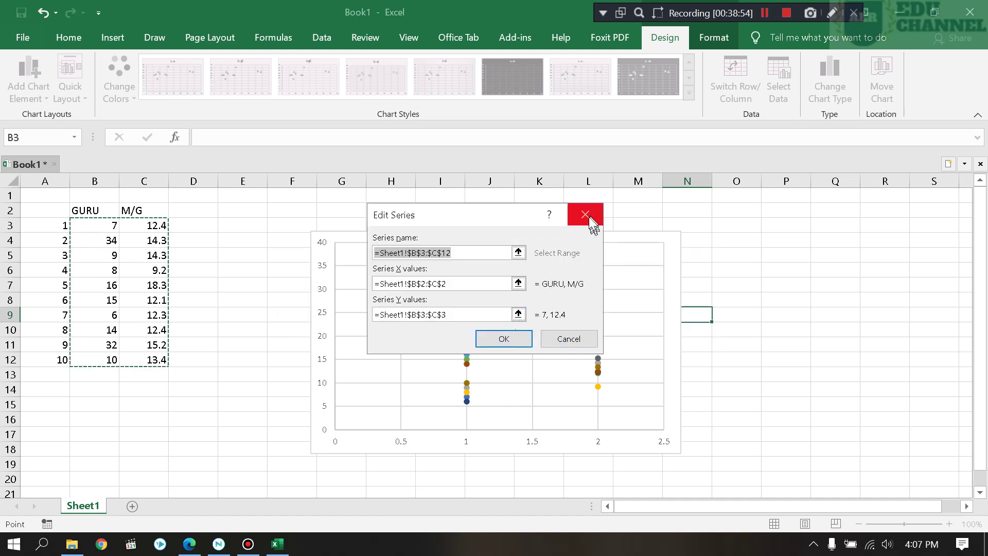
Cancel the series and data source edits and undo the insertion of the M/G scatter chart.
click(592, 337)
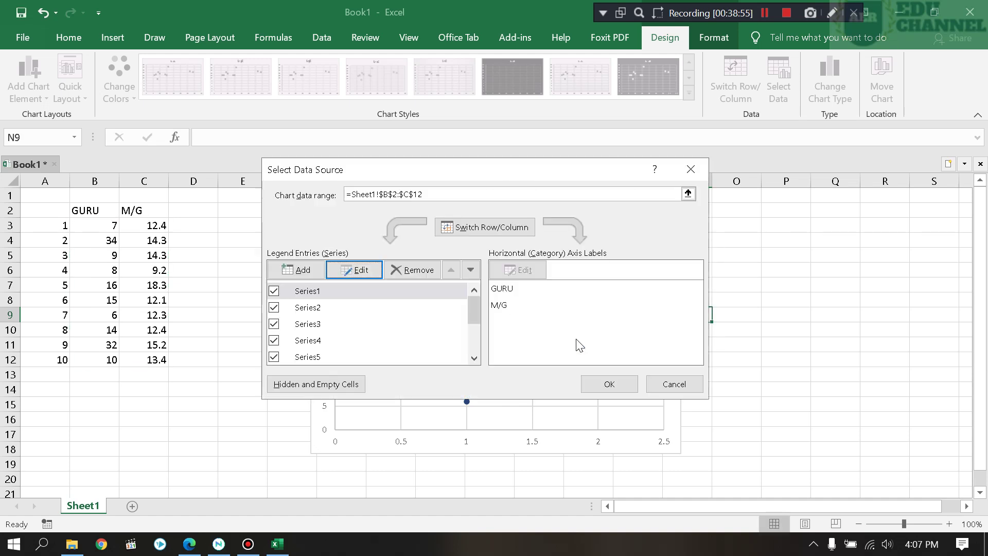
click(678, 384)
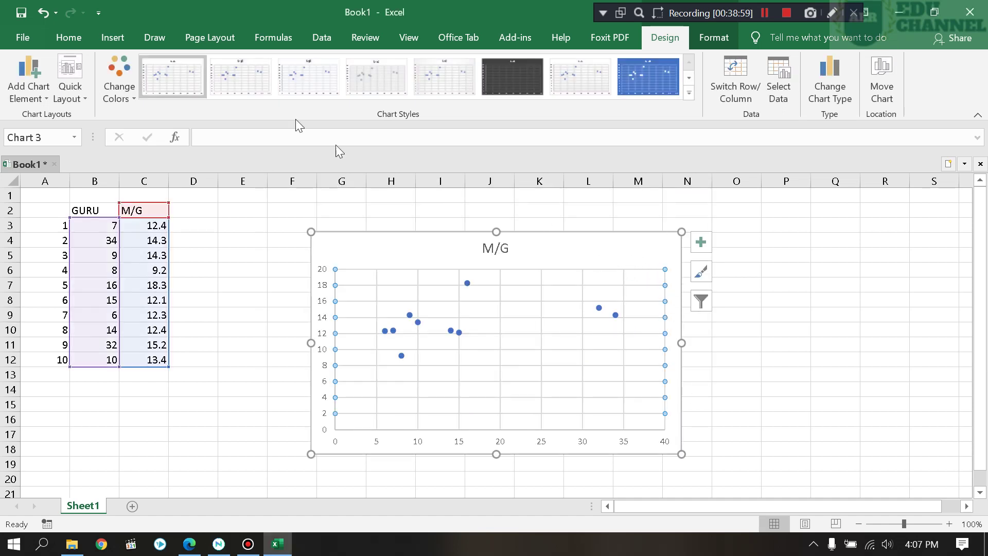
click(43, 12)
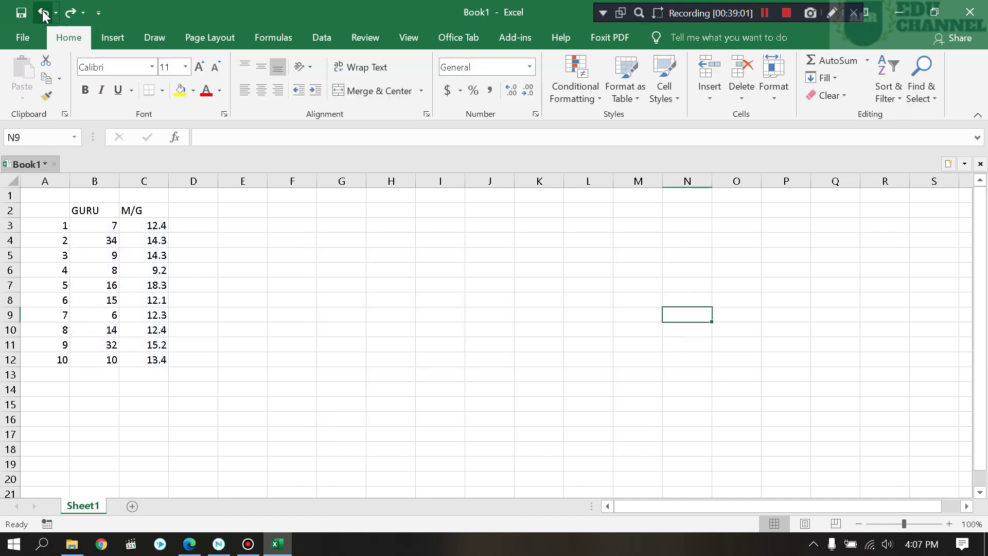
Insert a scatter chart from the GURU and M/G values in B3:C12, leaving out the column headers.
click(113, 37)
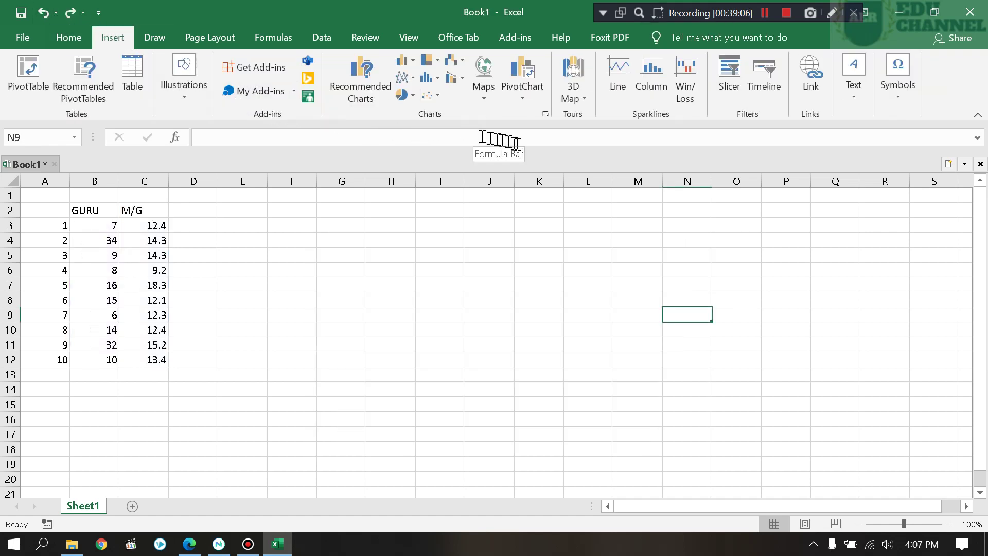
click(543, 114)
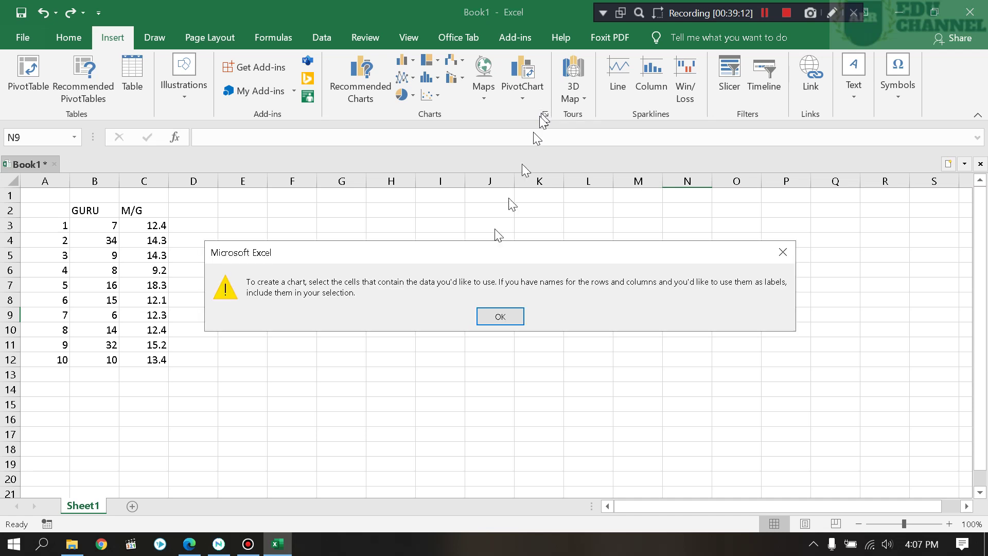
click(504, 316)
drag(103, 225, 161, 363)
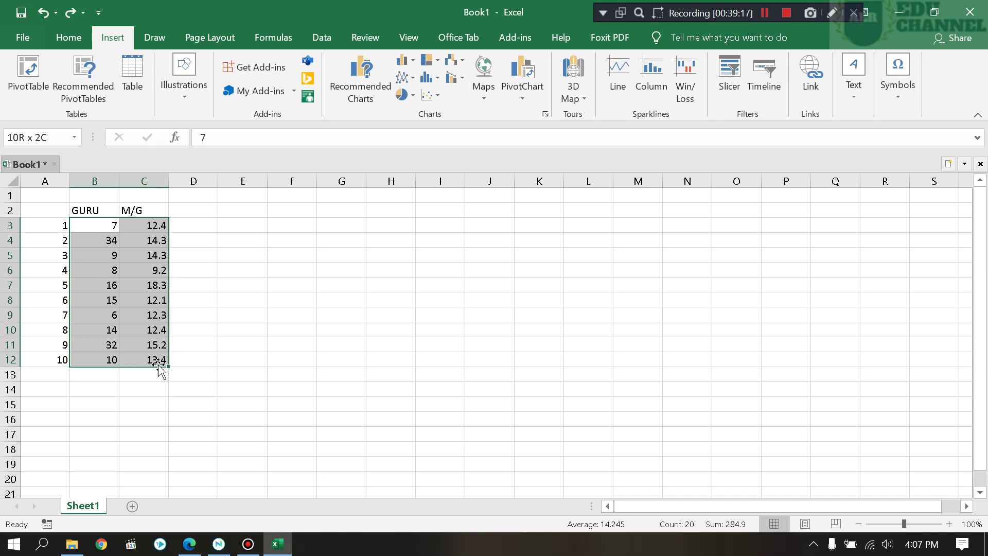
click(545, 110)
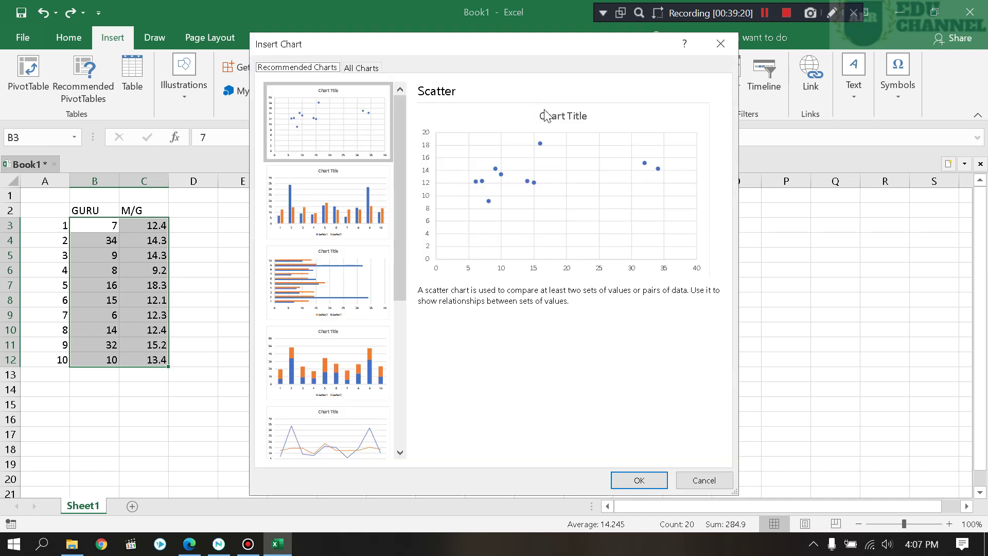
click(333, 128)
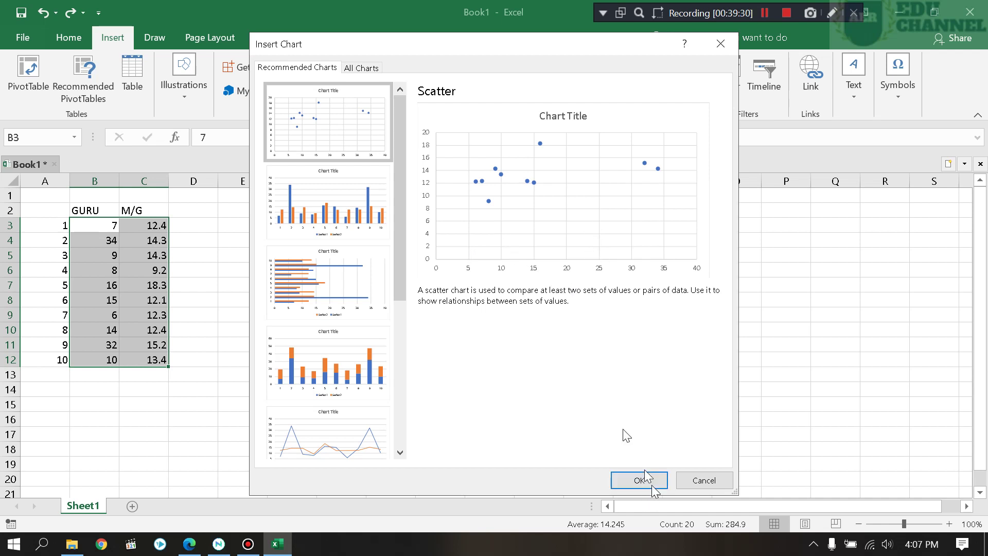
click(371, 68)
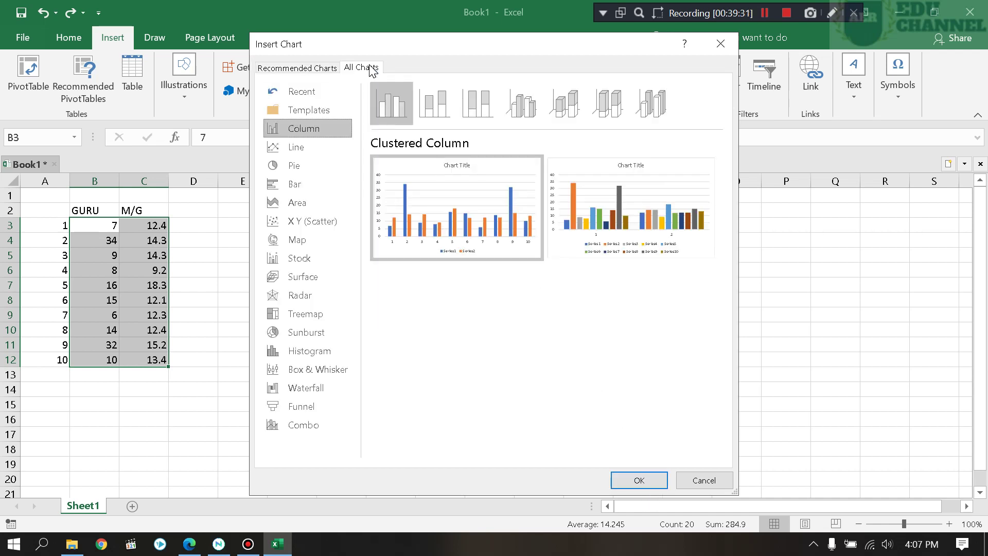
click(293, 226)
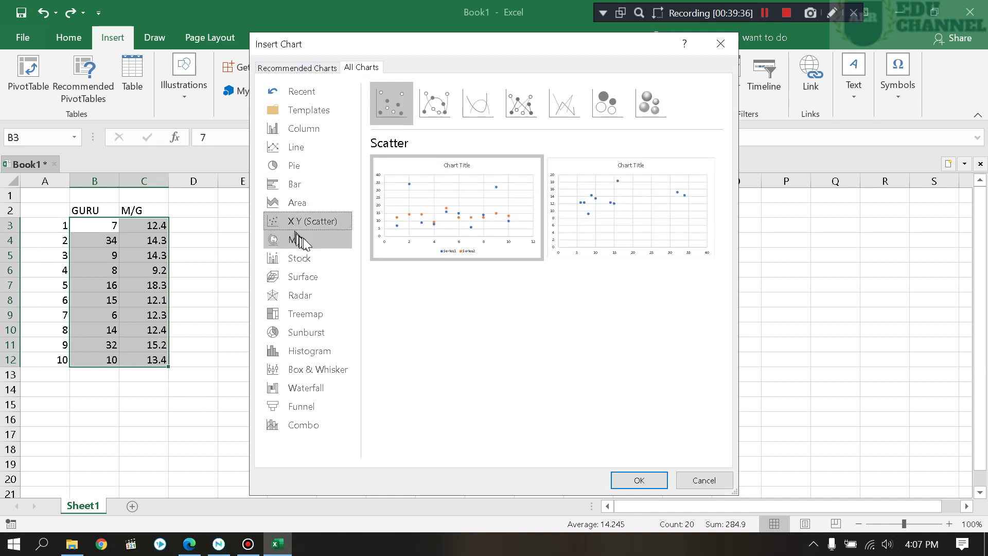
mouse_move(463, 255)
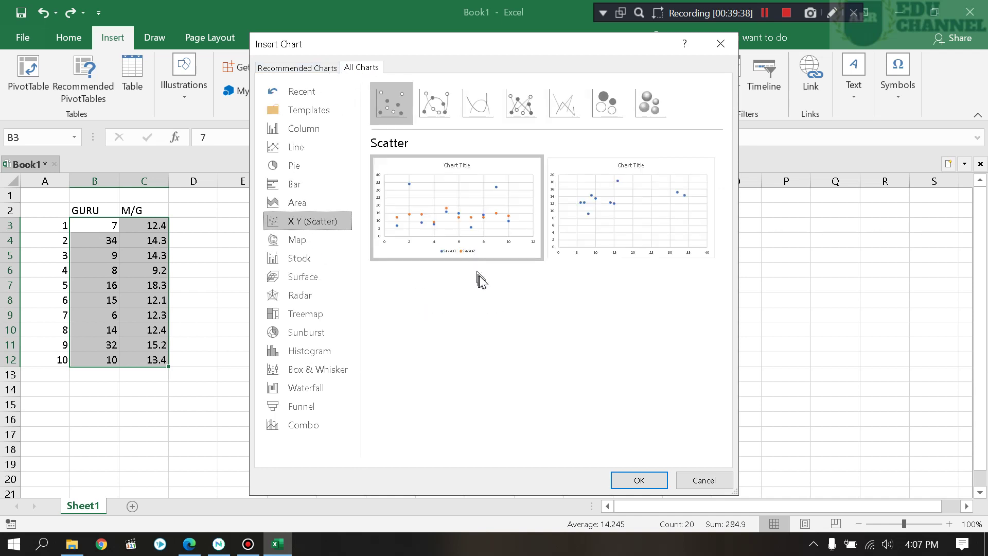
click(635, 479)
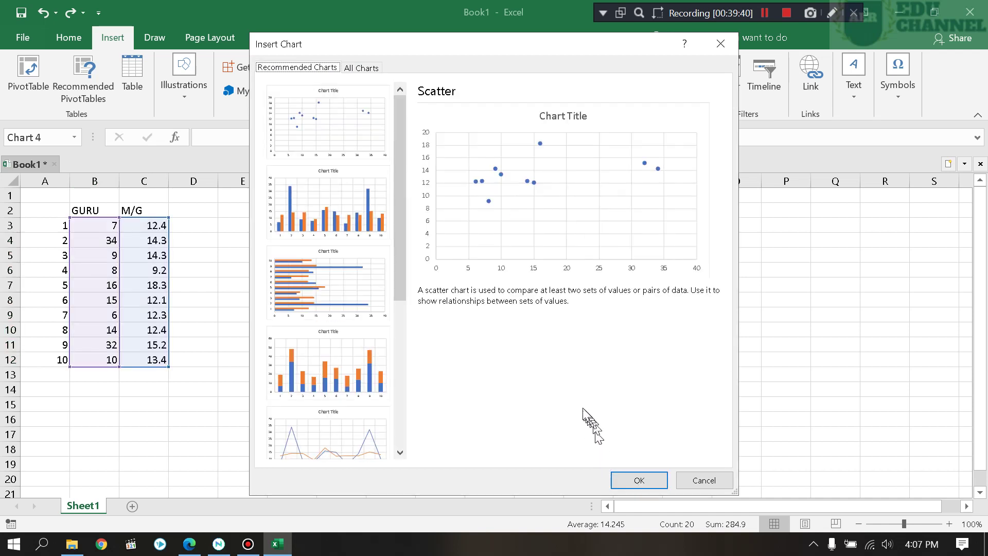
click(638, 479)
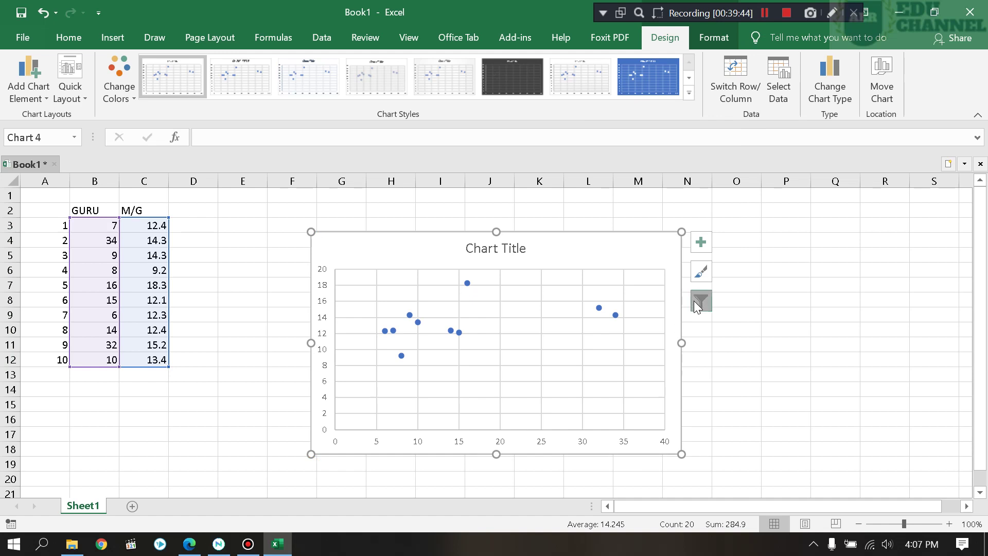
Open the scatter chart's only series for editing from its data source settings.
click(695, 301)
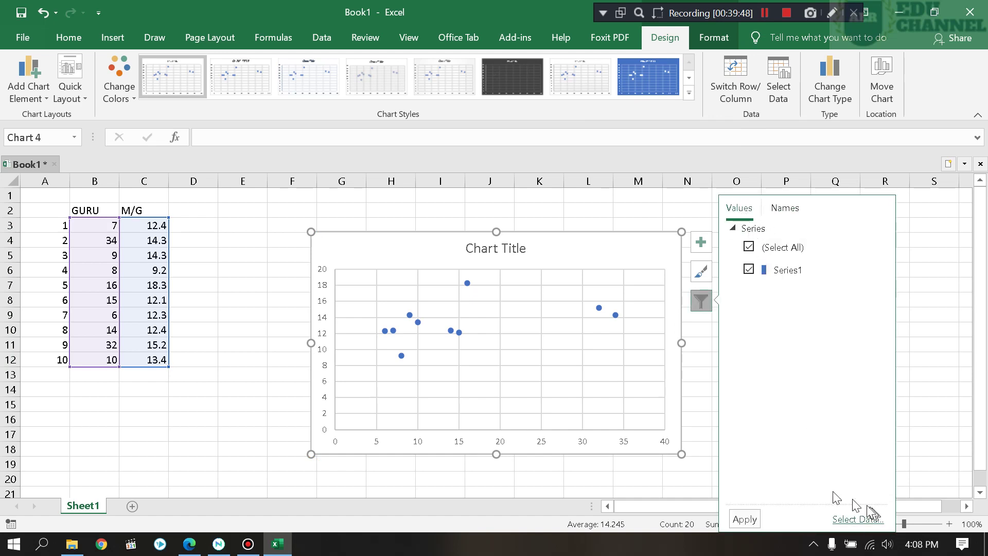
click(845, 520)
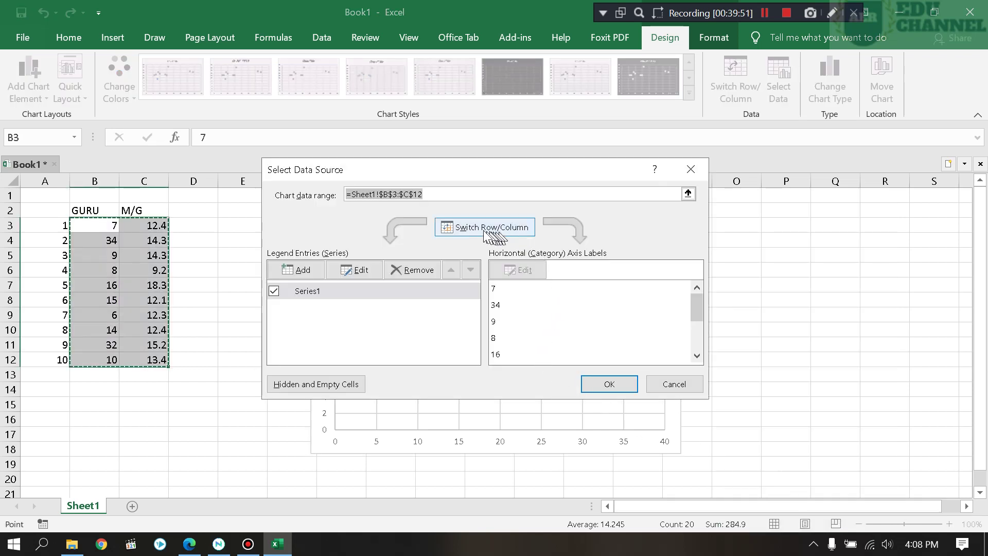
click(371, 268)
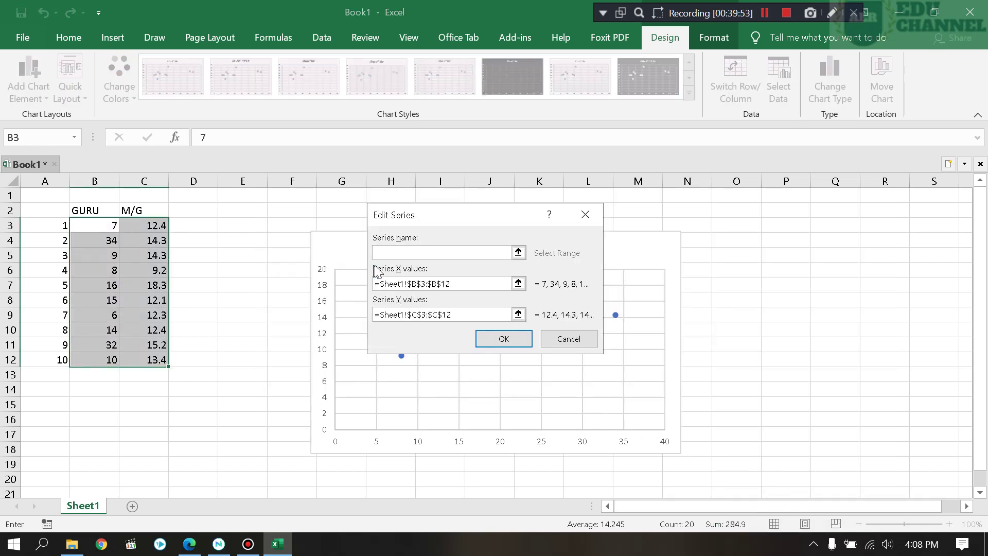
Try using the range B3:C12 as the series name.
click(518, 252)
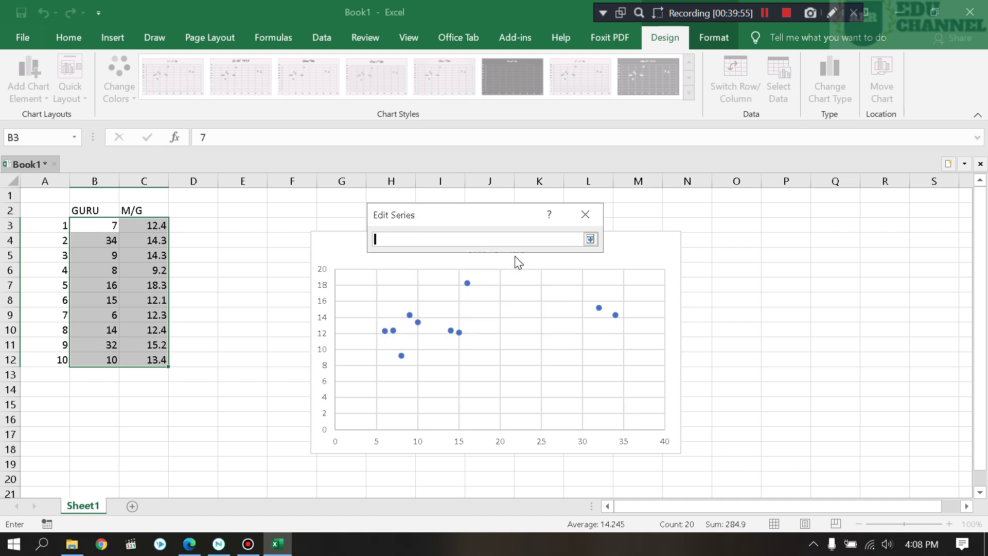
drag(103, 224, 138, 365)
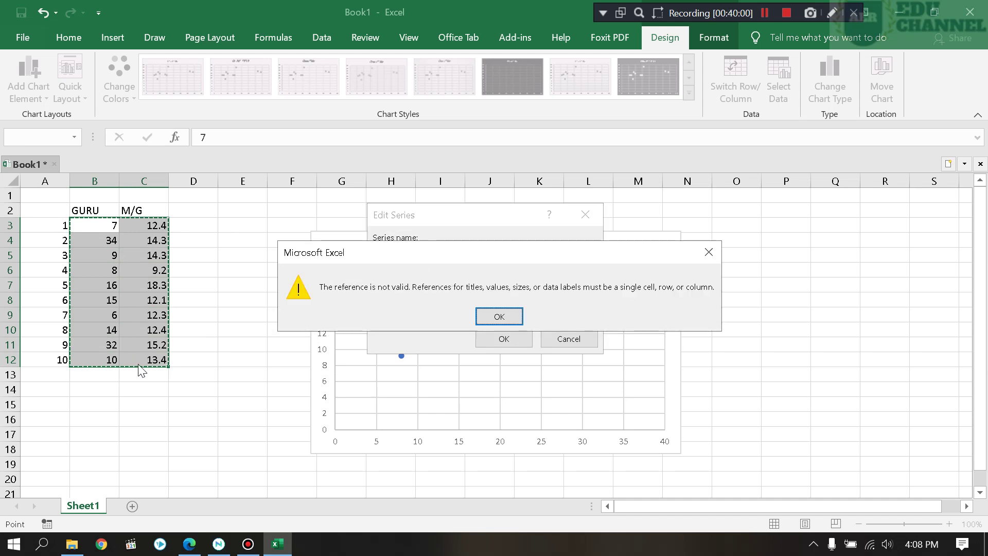
click(499, 317)
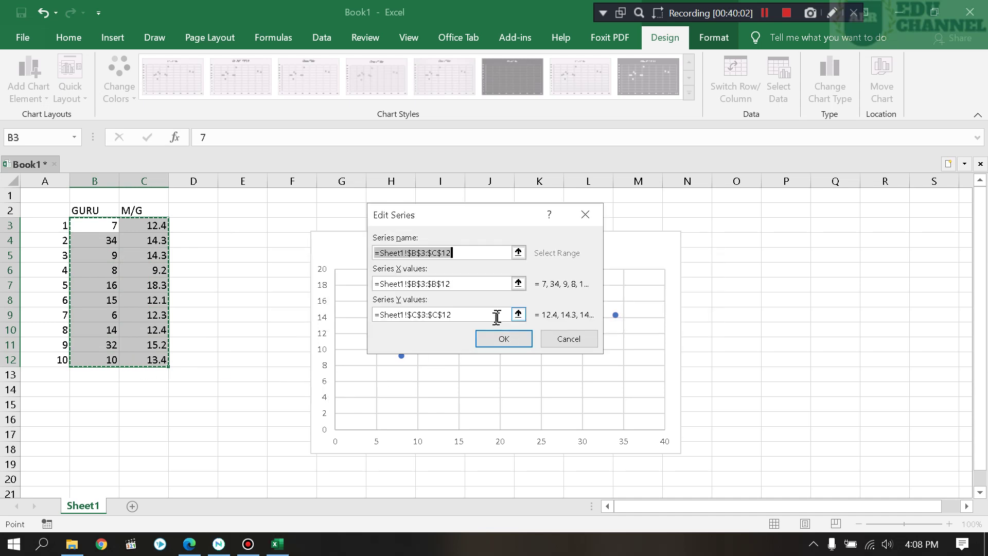
Name the series GURU DAN MURID with X values B3:B12 and Y values C3:C12, and apply the data source changes.
click(492, 255)
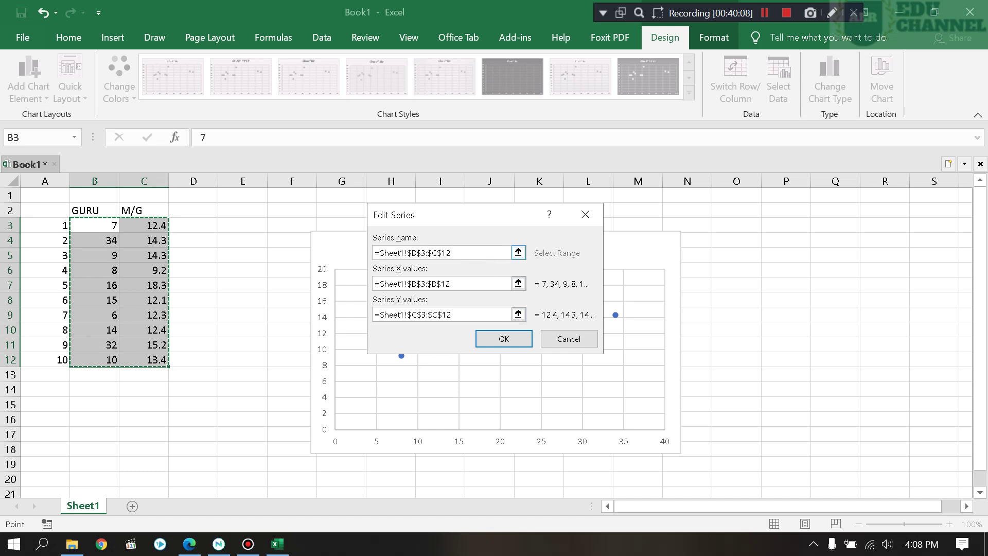
key(BackSpace)
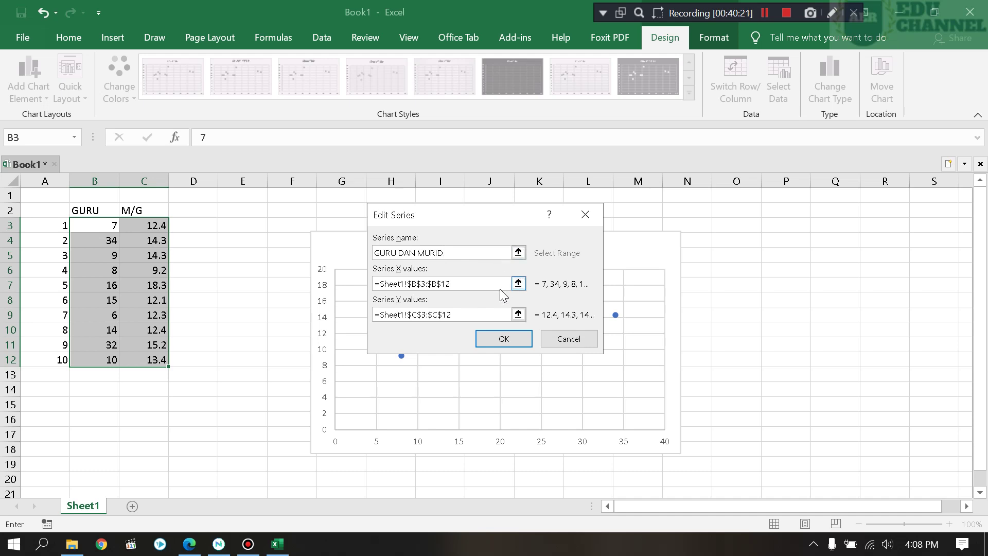
click(518, 283)
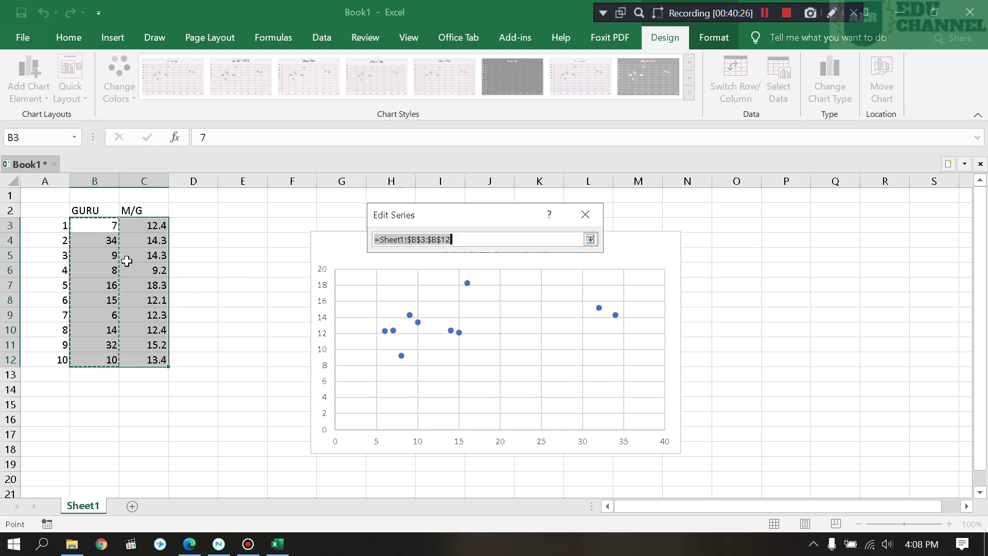
key(Return)
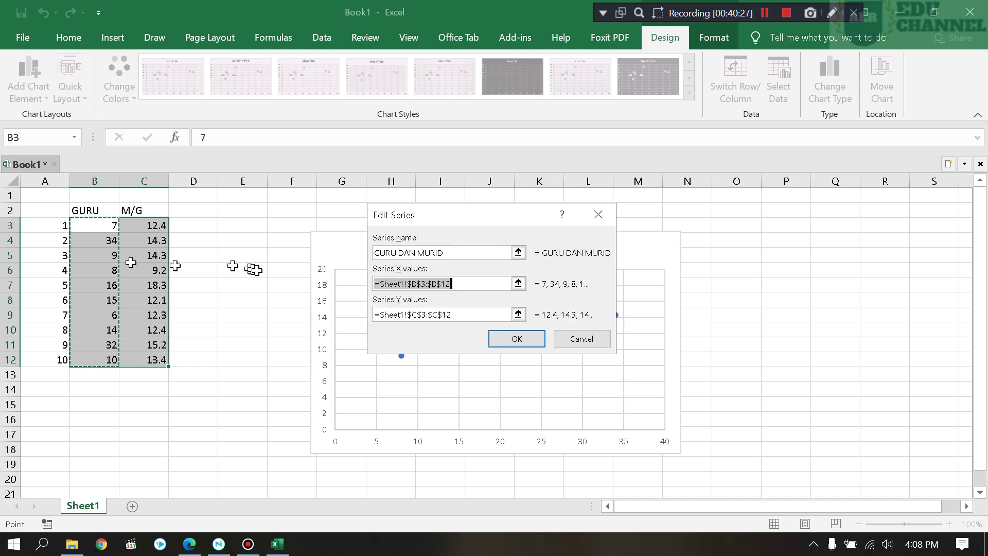
click(518, 314)
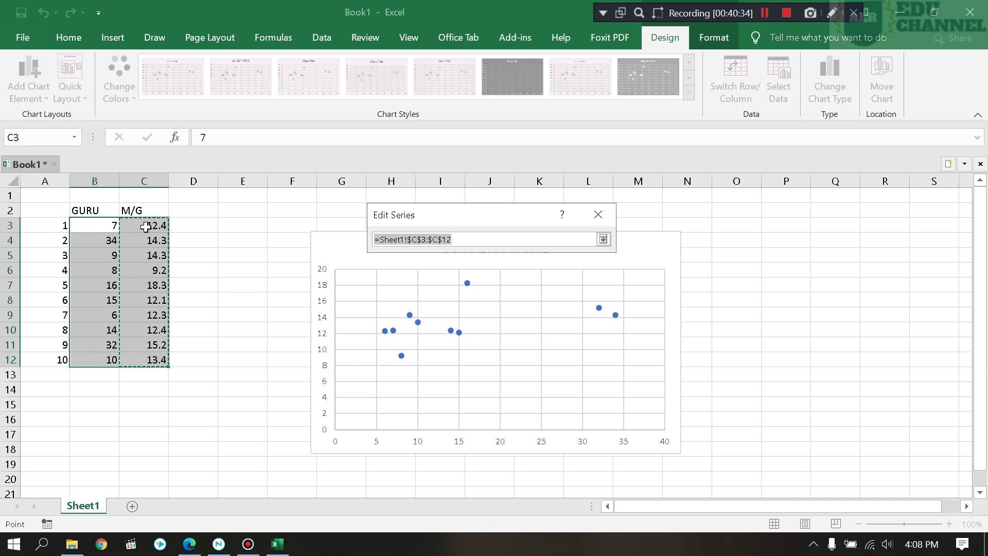
drag(146, 226, 148, 358)
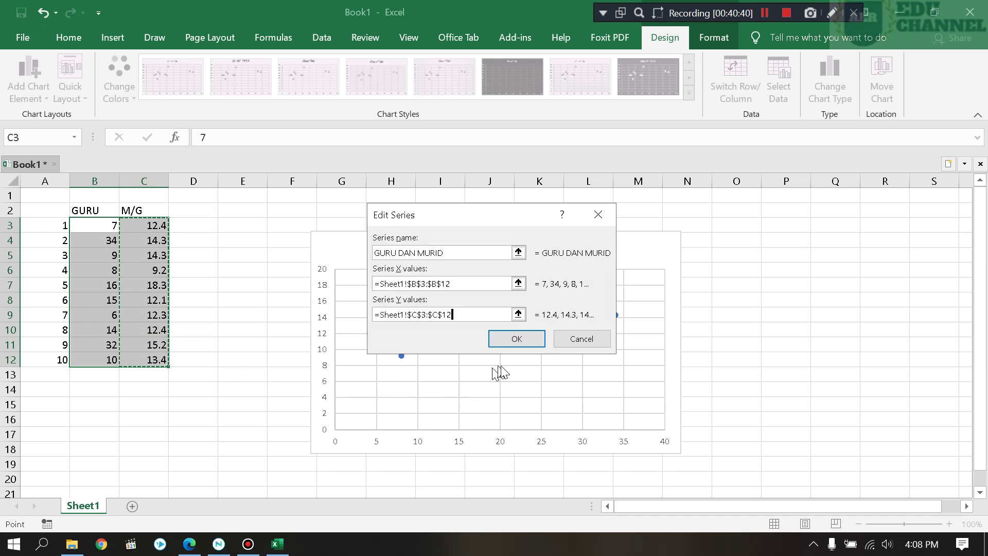
click(513, 338)
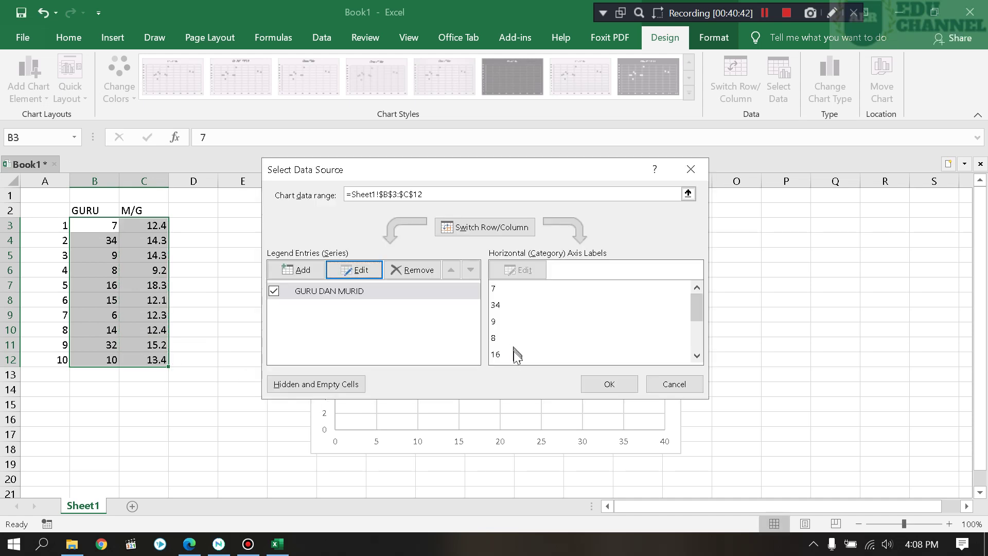
click(595, 386)
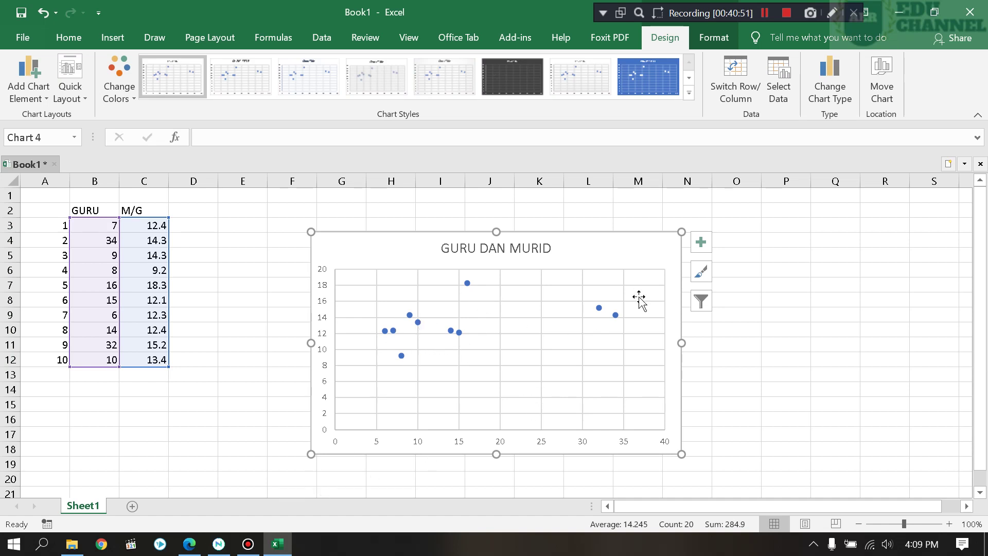
Add a trendline to the chart and compare the plot with Figure 10-4 in NaturalReader, returning to Excel.
click(703, 252)
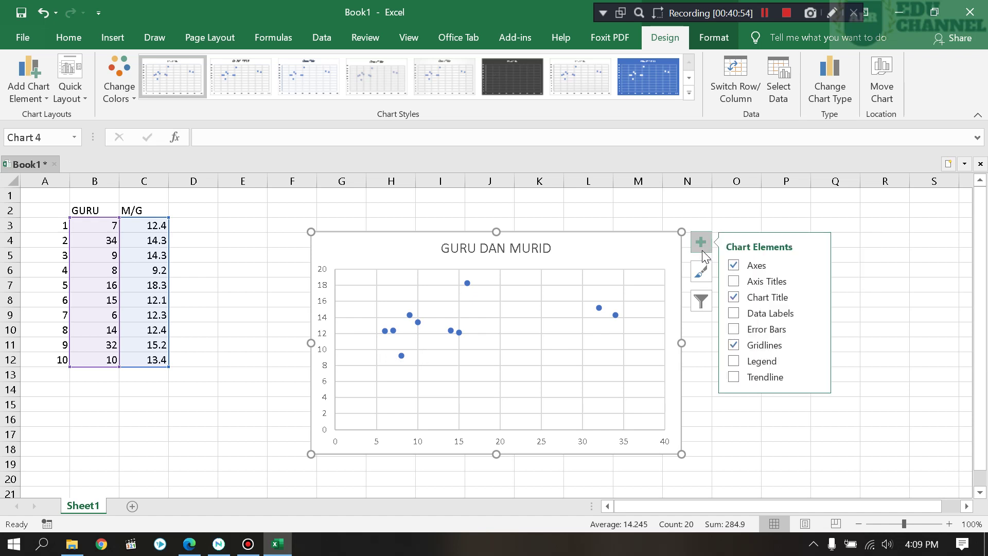
click(756, 379)
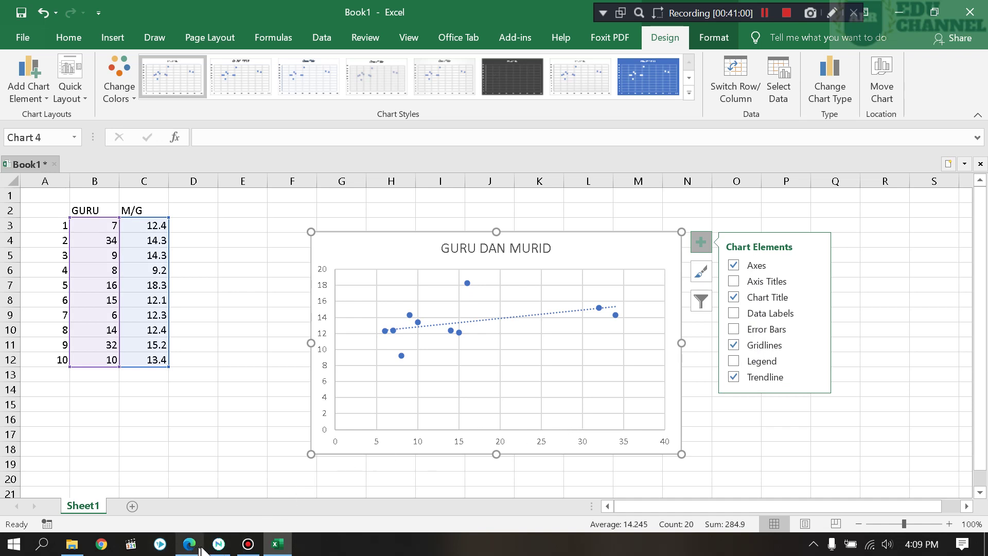
click(216, 545)
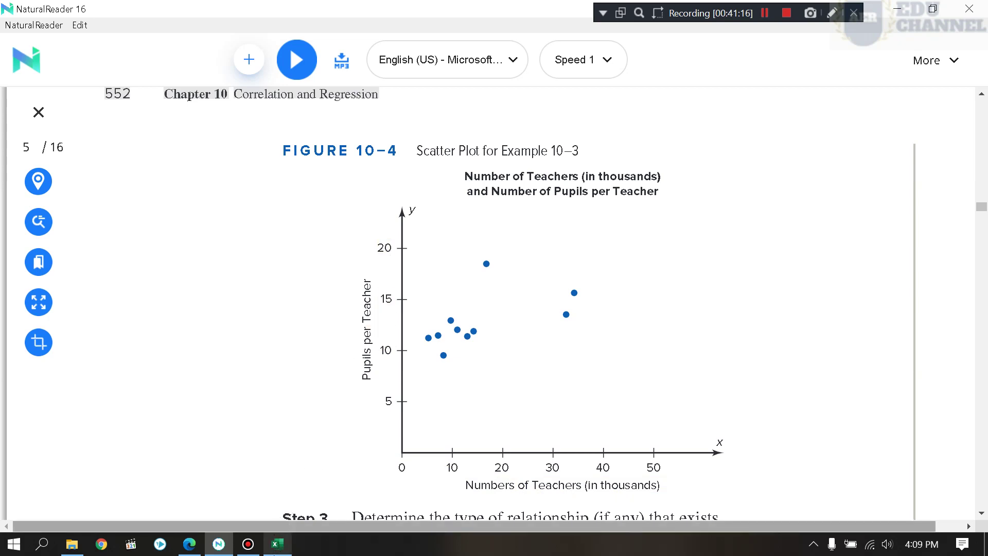
click(277, 544)
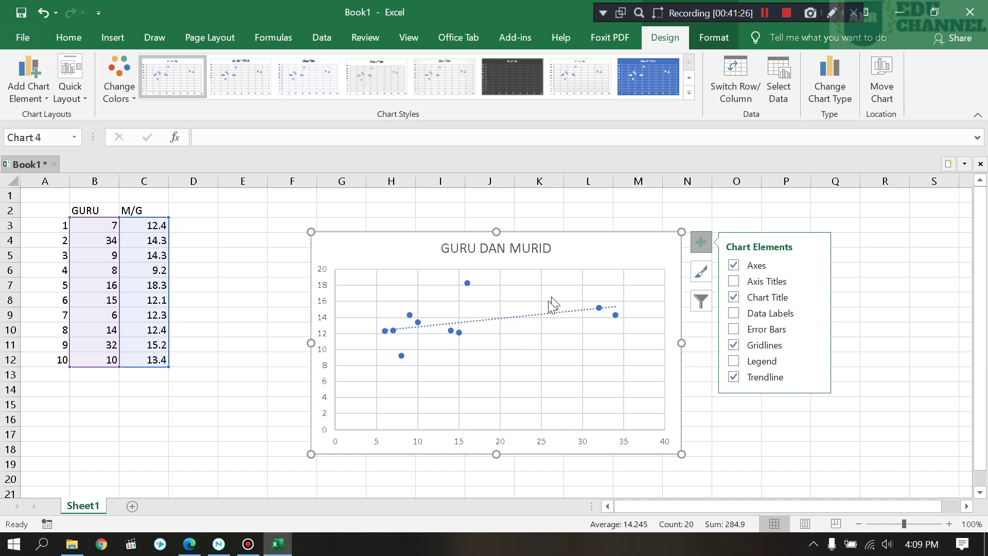
click(216, 544)
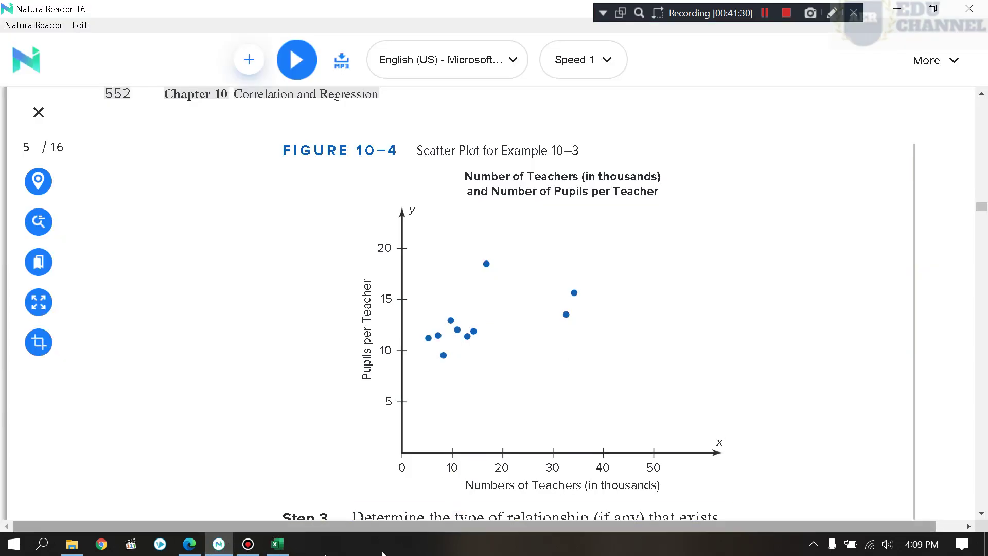
click(277, 545)
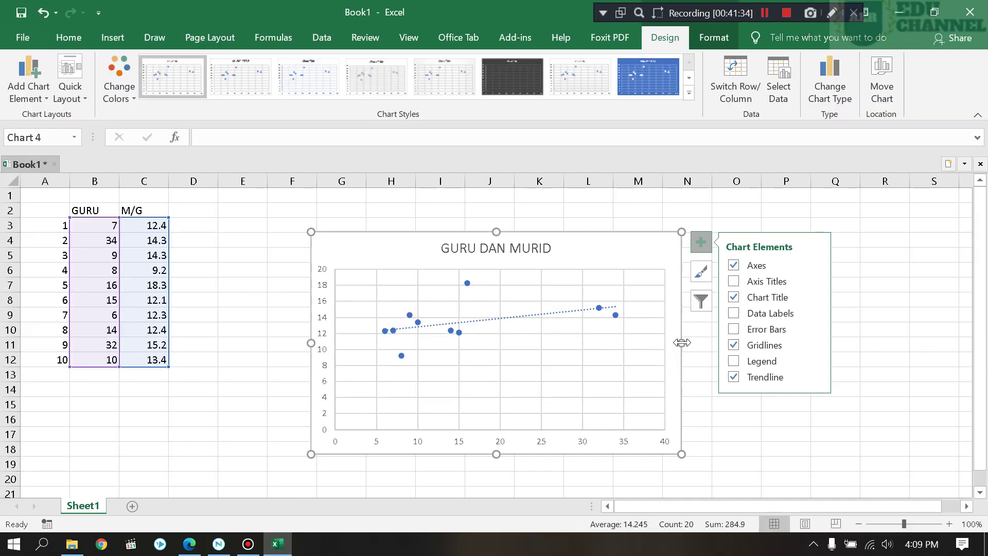
Narrow the GURU DAN MURID chart to about two thirds of its width and remove its trendline.
drag(680, 342, 593, 340)
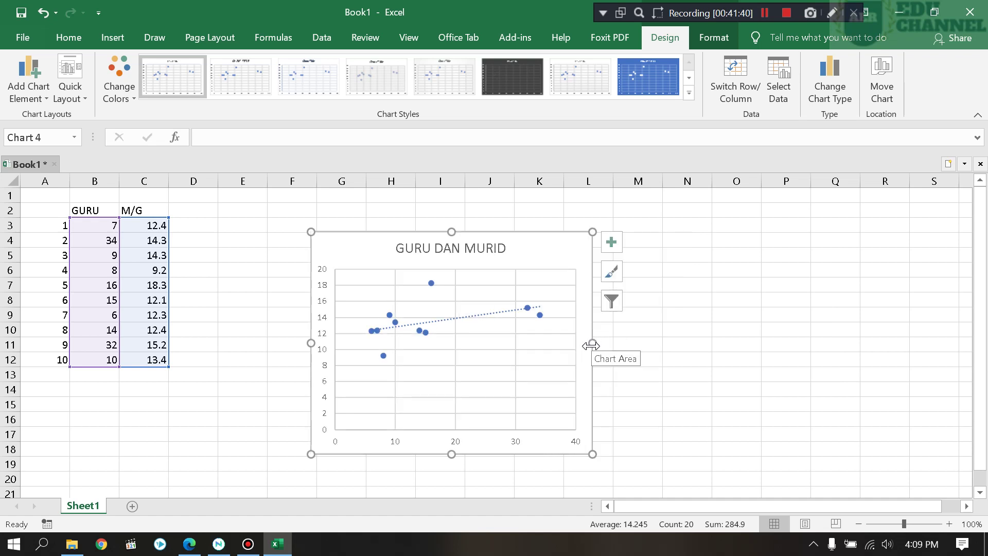
drag(592, 346, 557, 344)
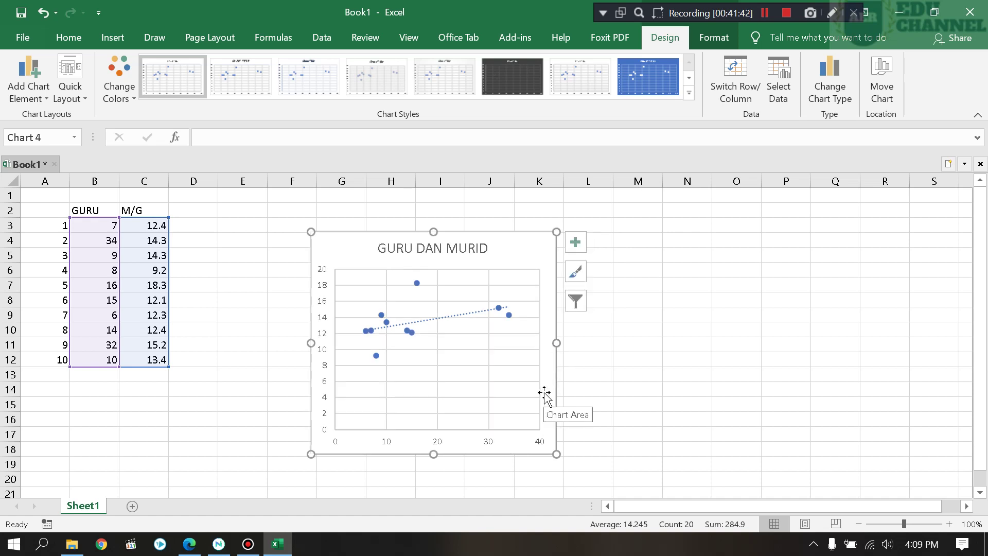
click(577, 252)
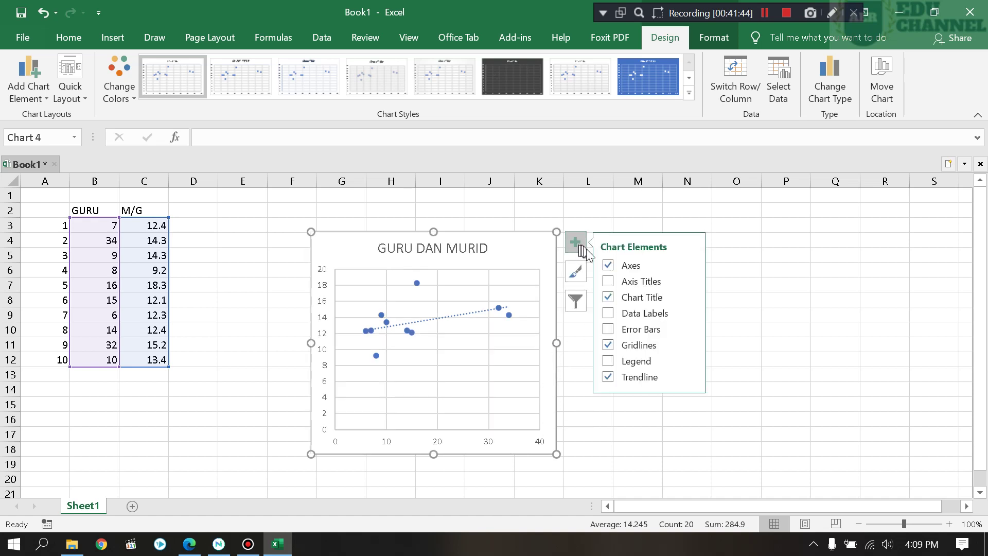
click(608, 380)
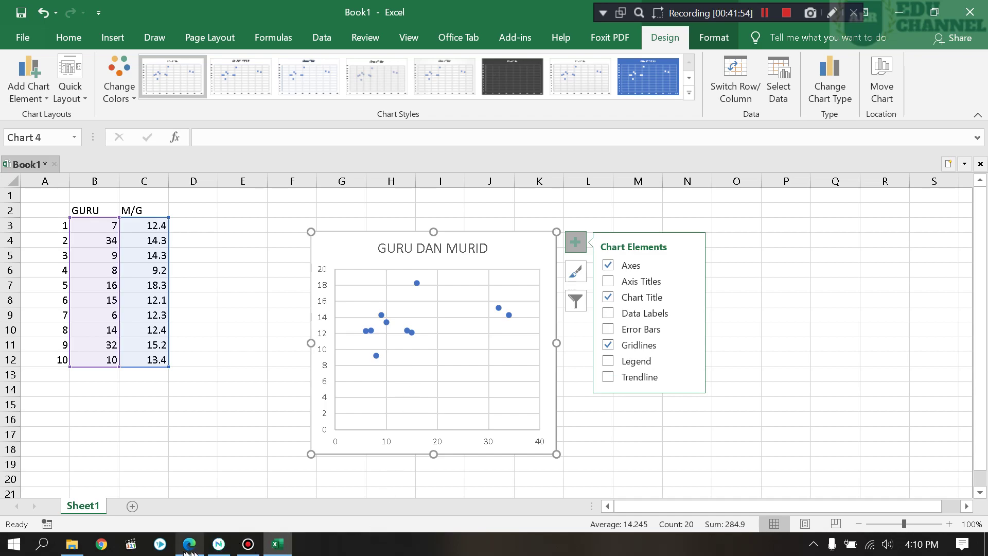
Switch to NaturalReader and read Step 3 below the scatter plot, on the type of relationship that exists.
click(218, 544)
scroll(490, 348, down, 5)
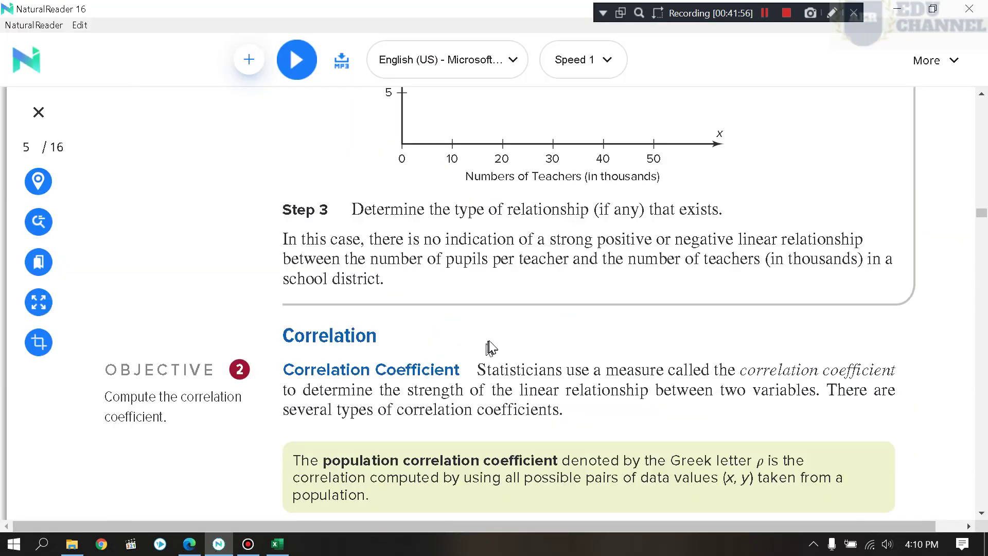
scroll(502, 337, down, 5)
scroll(515, 329, up, 4)
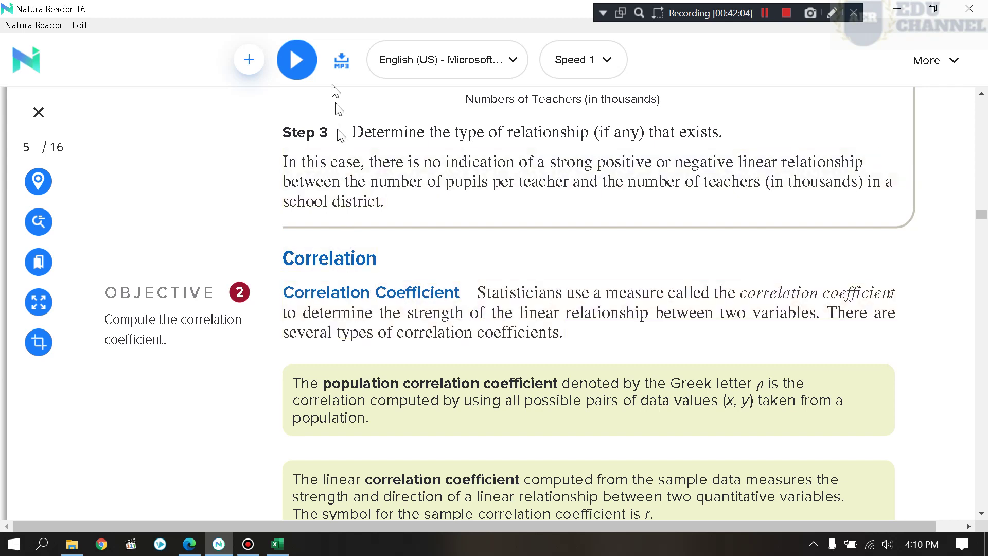
Have the Correlation Coefficient paragraph and the population correlation coefficient definition read aloud, and stop the playback.
click(335, 295)
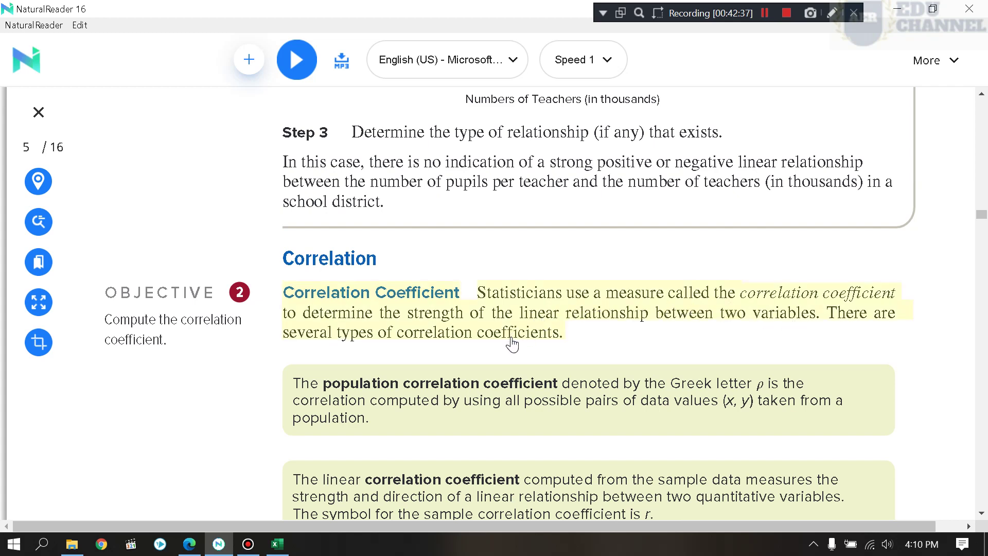
scroll(335, 366, down, 1)
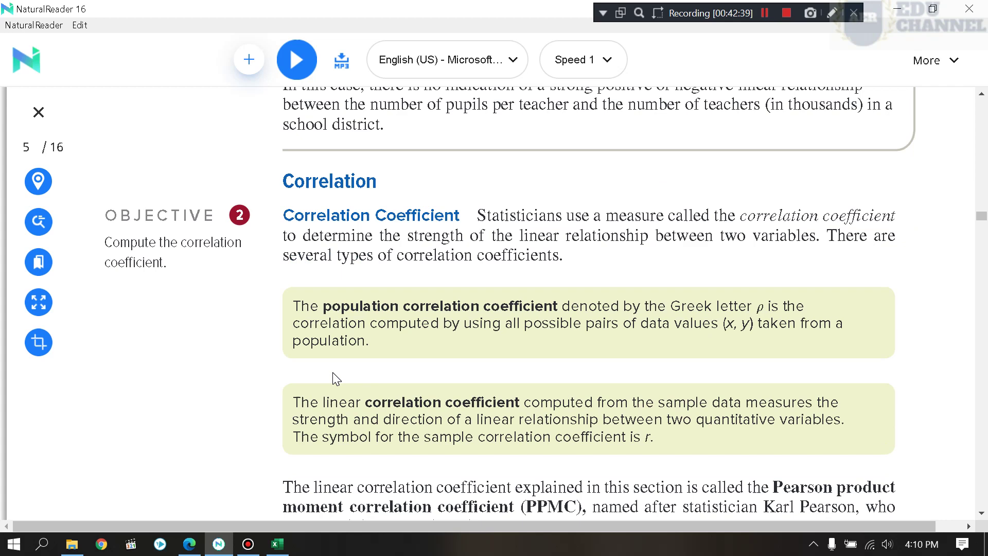
click(338, 313)
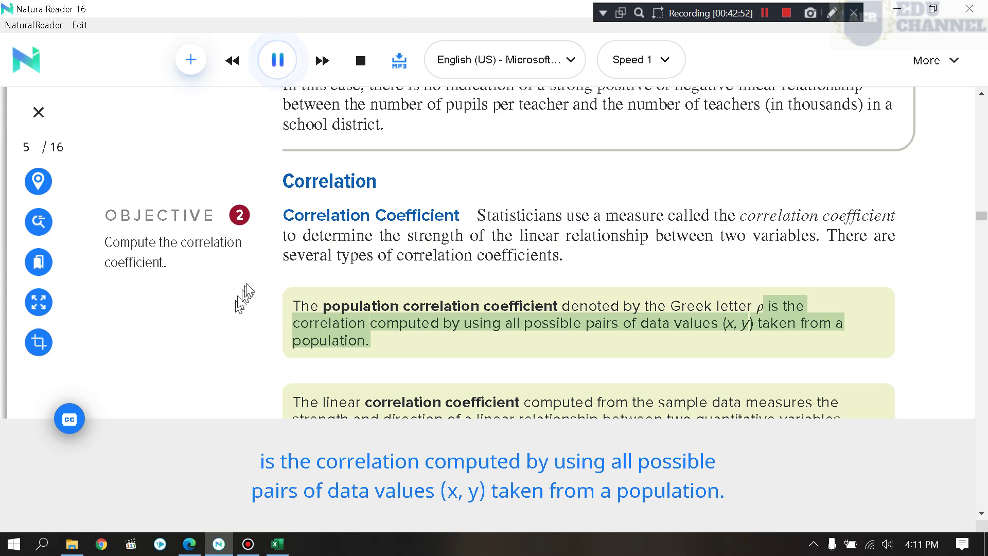
click(278, 59)
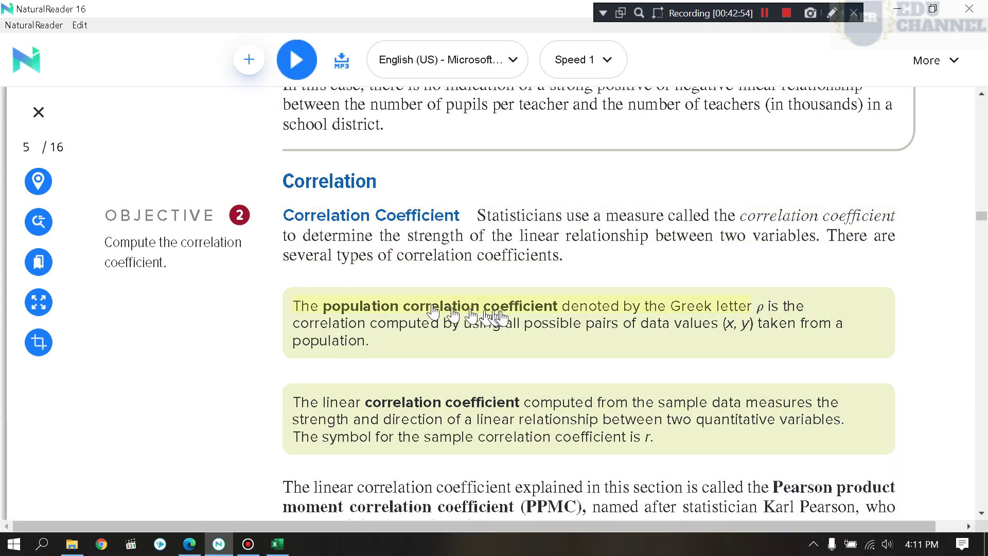